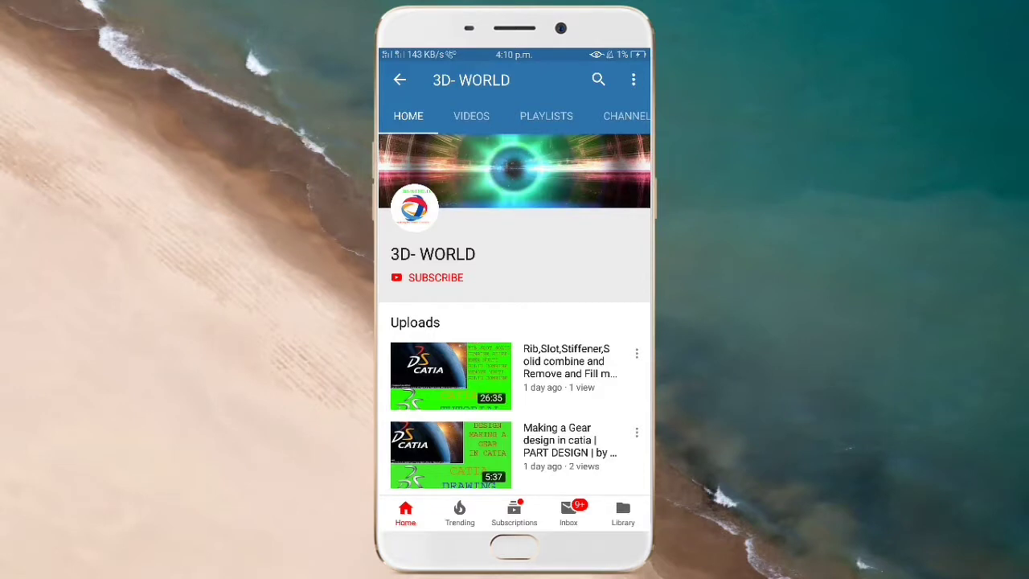
- Subscribe to the 3D- WORLD channel and set its bell to all notifications
click(435, 277)
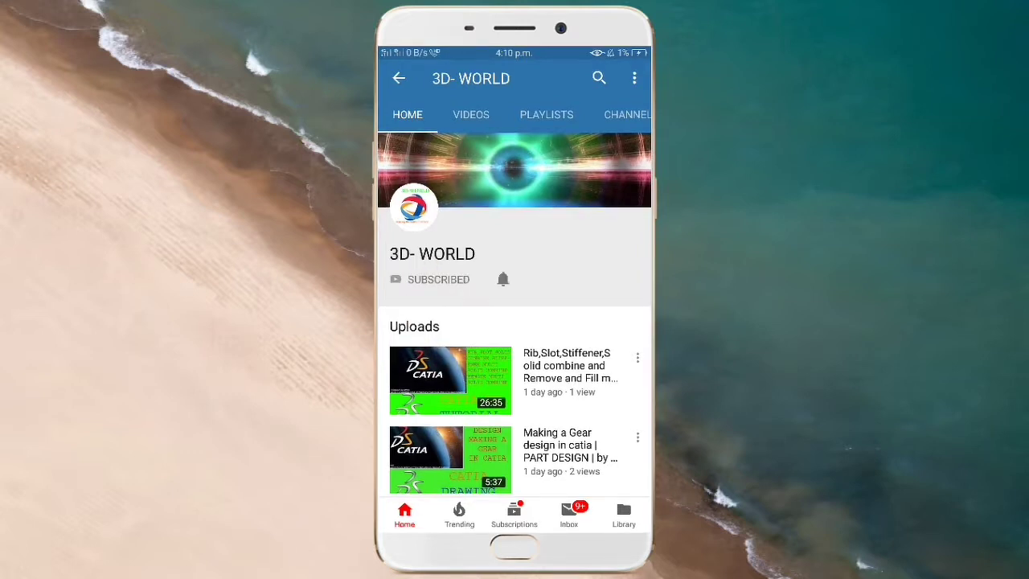
click(502, 278)
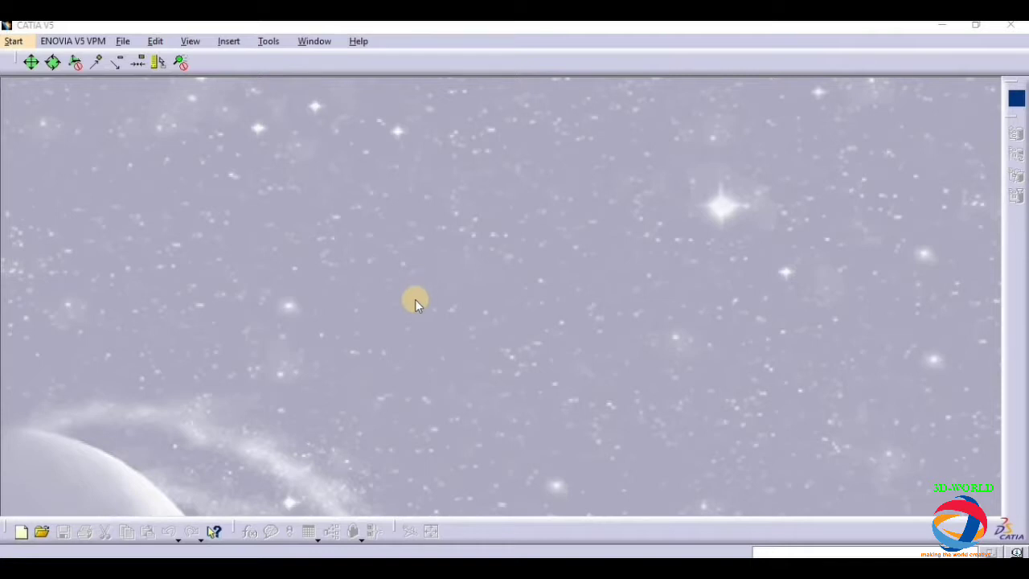
- Create a new part document named Part1 in the Part Design workbench
click(14, 41)
mouse_move(72, 76)
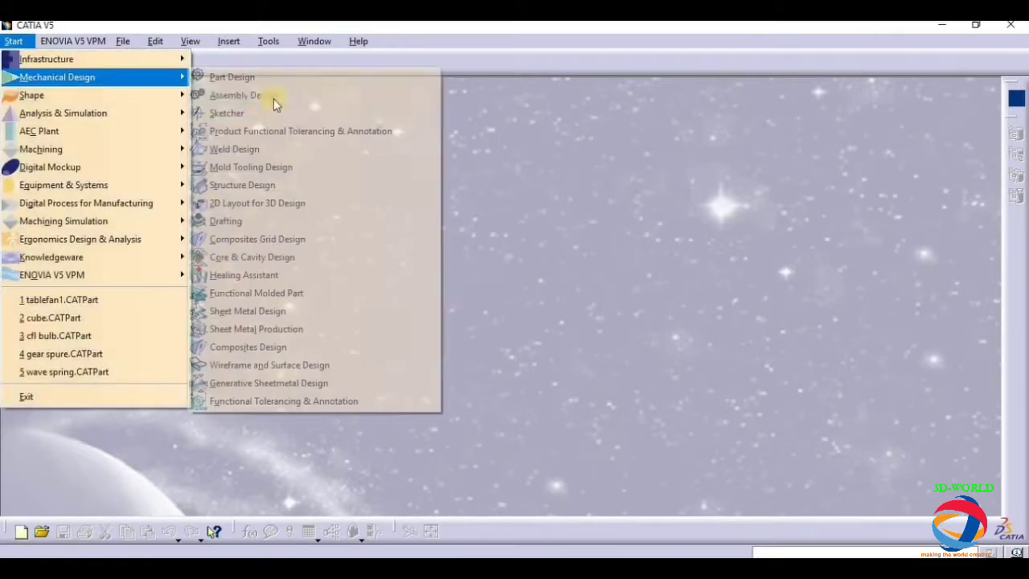
click(271, 76)
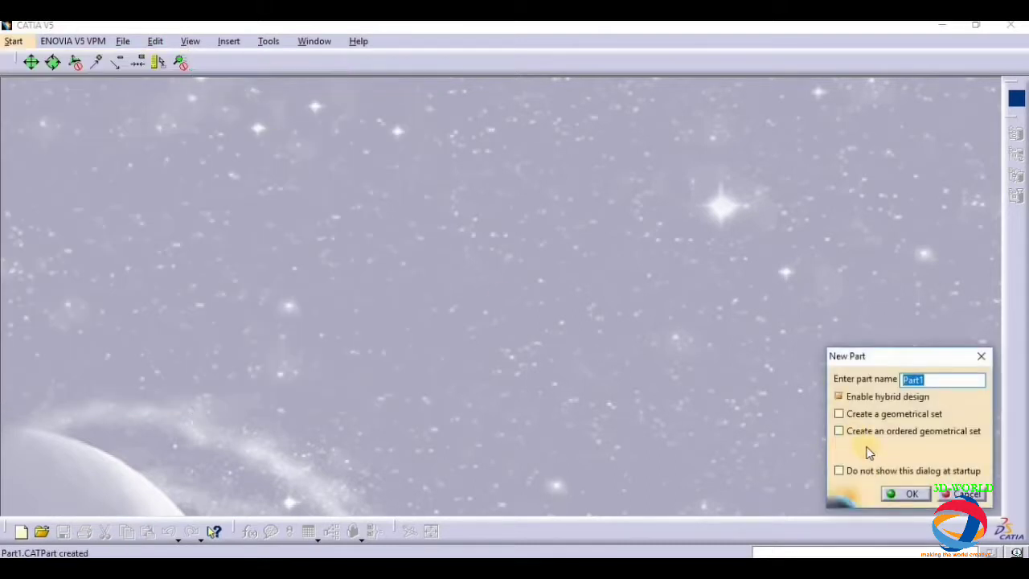
click(910, 494)
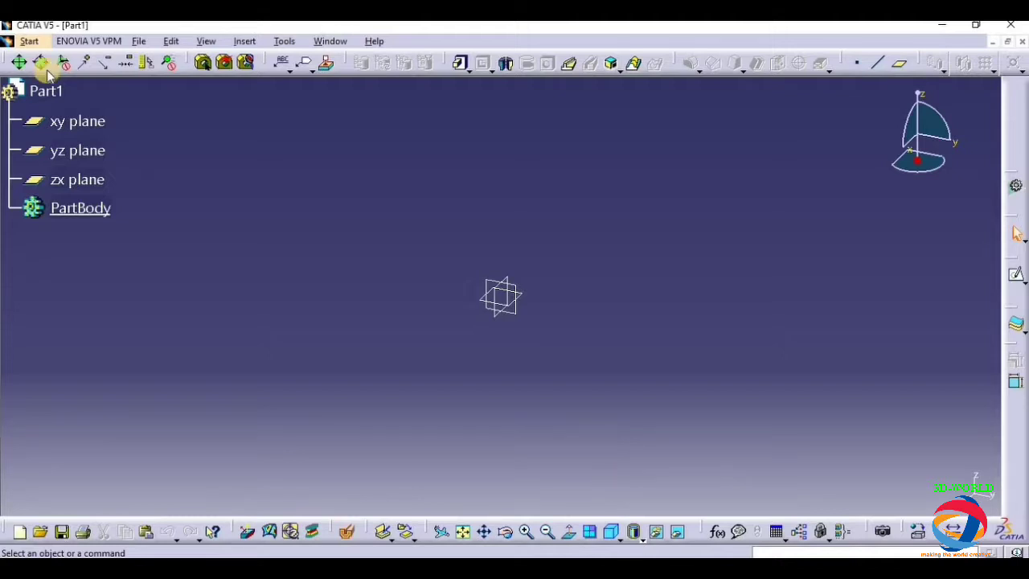
- In the Formulas editor for Part1, create a new parameter of type Length
click(72, 120)
click(290, 249)
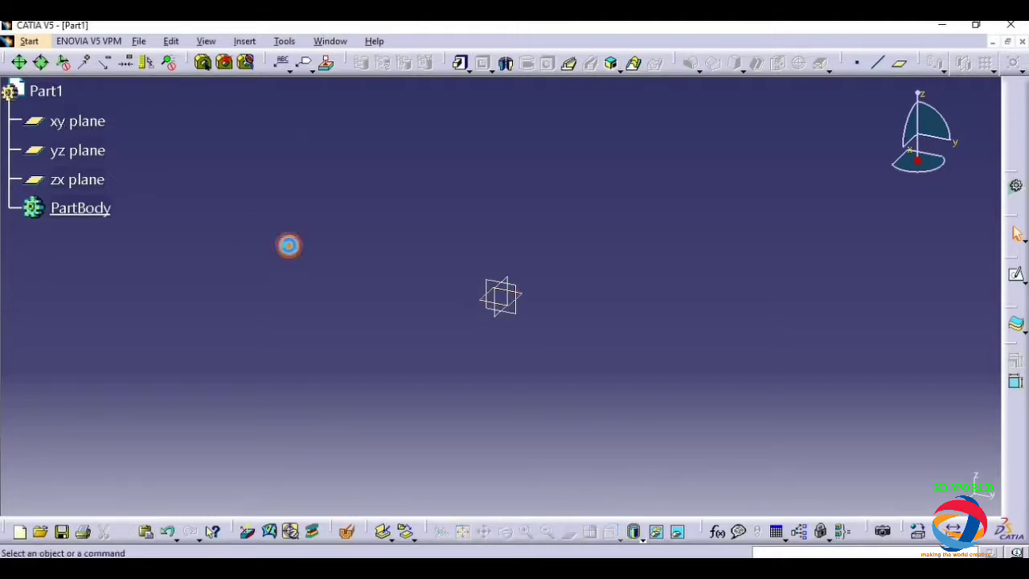
click(717, 531)
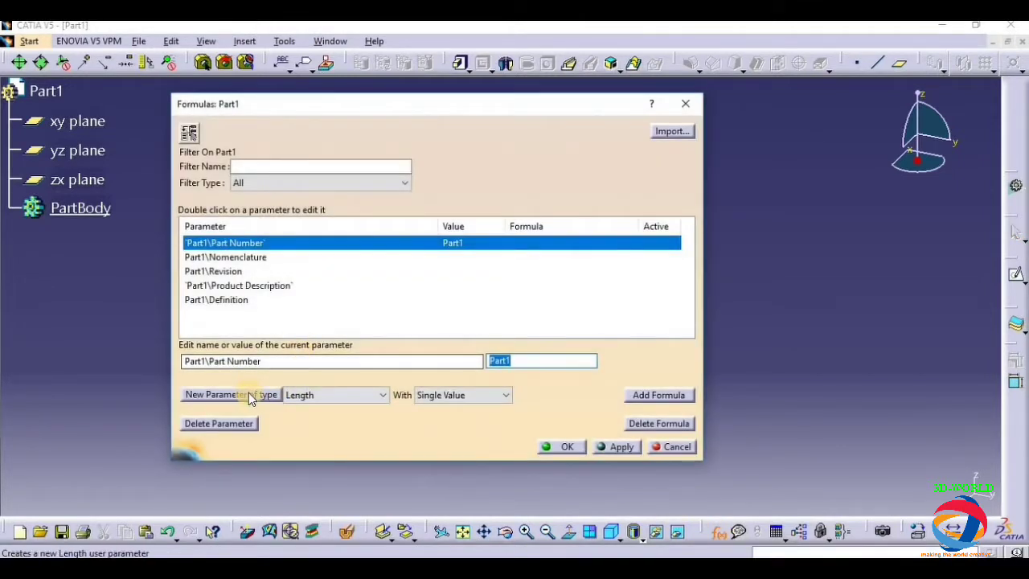
click(248, 393)
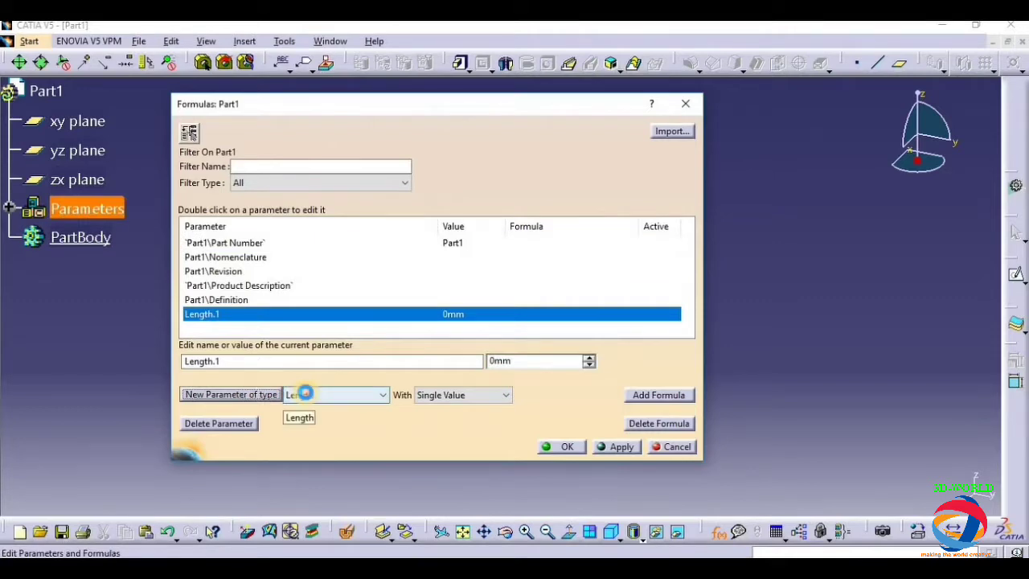
click(298, 392)
drag(538, 93, 534, 51)
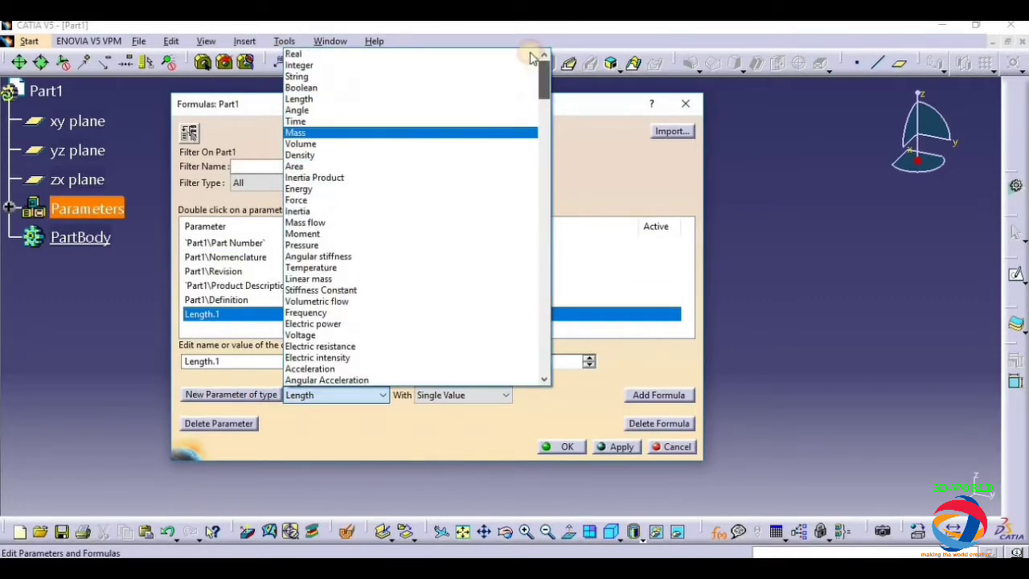
click(302, 98)
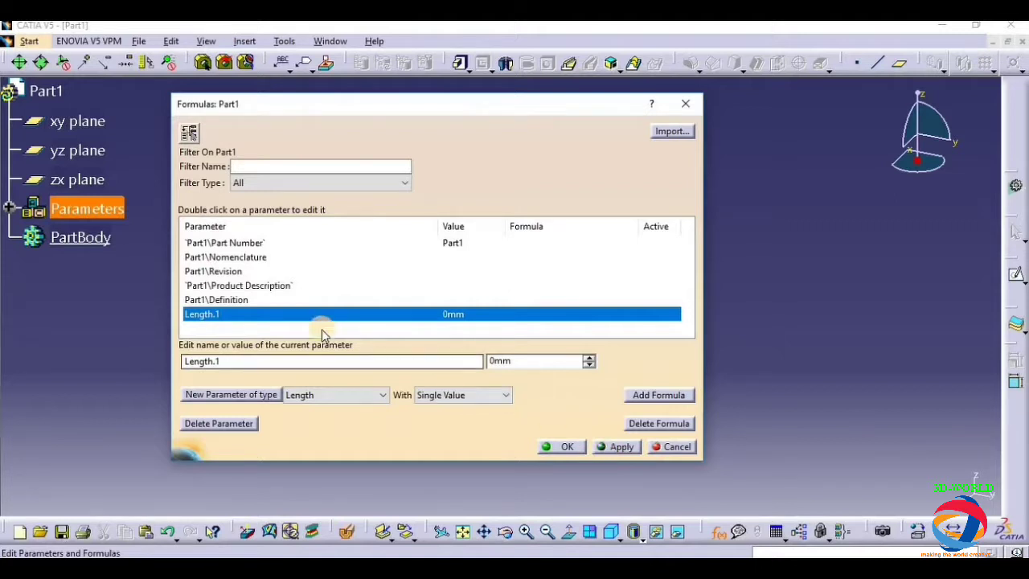
- Rename the parameter to leng and give it a value of 200mm
drag(337, 360, 158, 354)
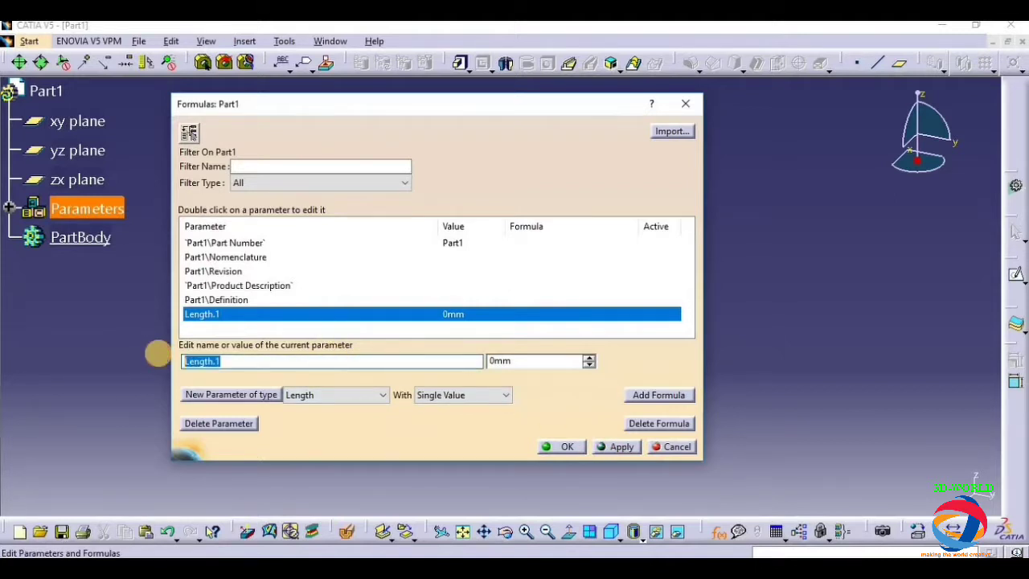
key(BackSpace)
text(leng)
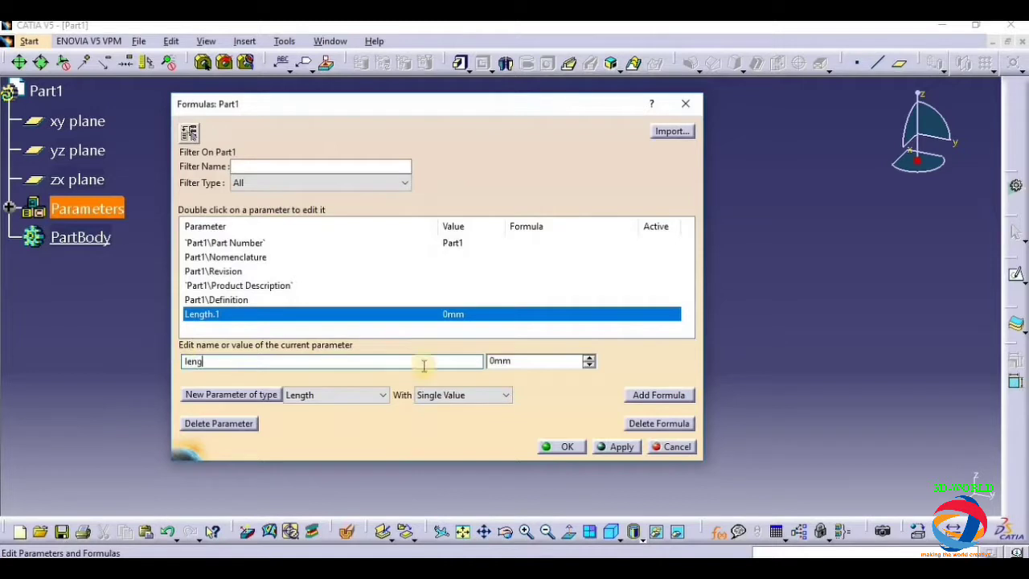
key(Tab)
text(200)
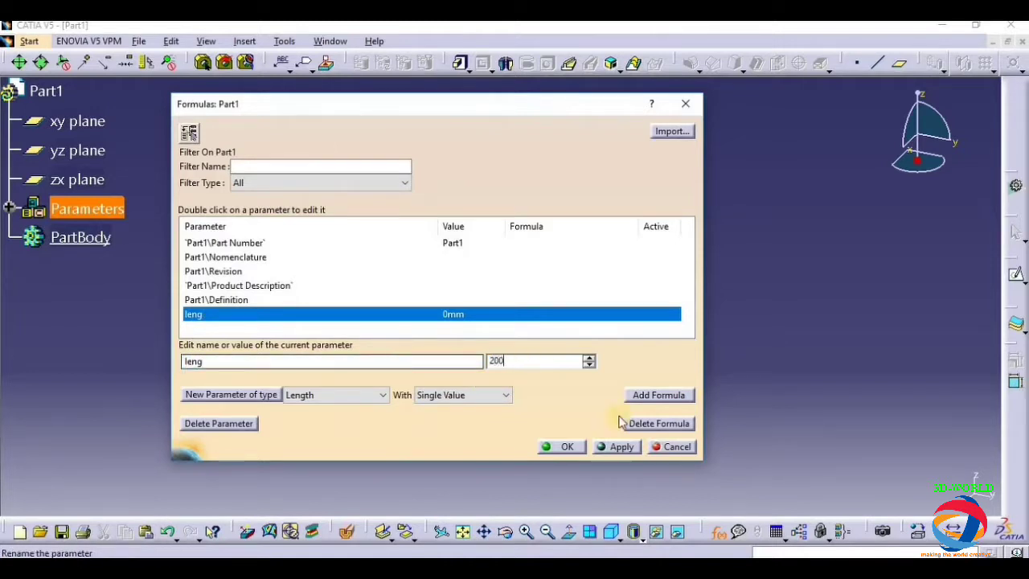
click(622, 446)
click(567, 448)
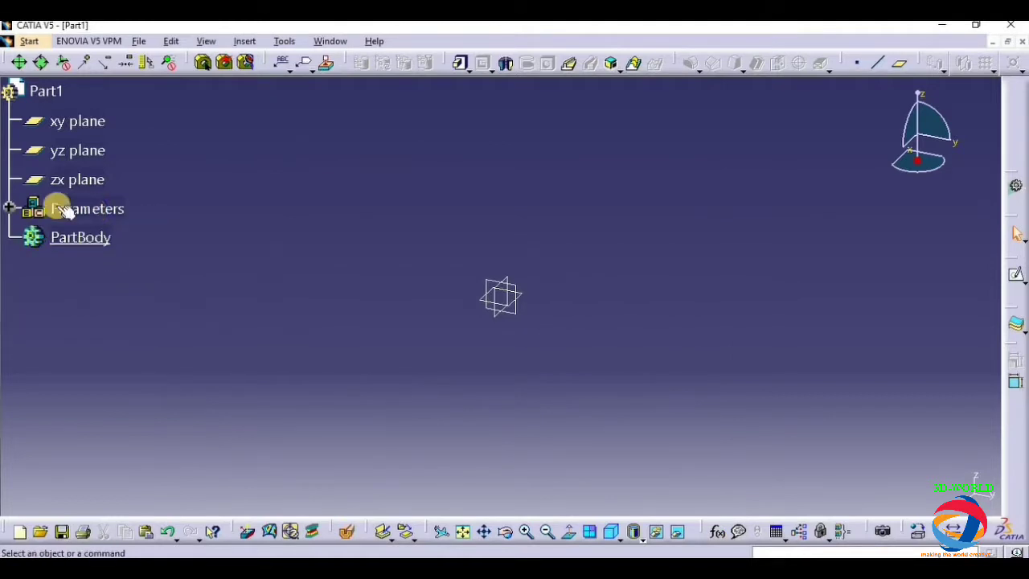
- Start a sketch on the xy plane, with Parameters expanded to show leng=200mm
click(74, 120)
click(5, 208)
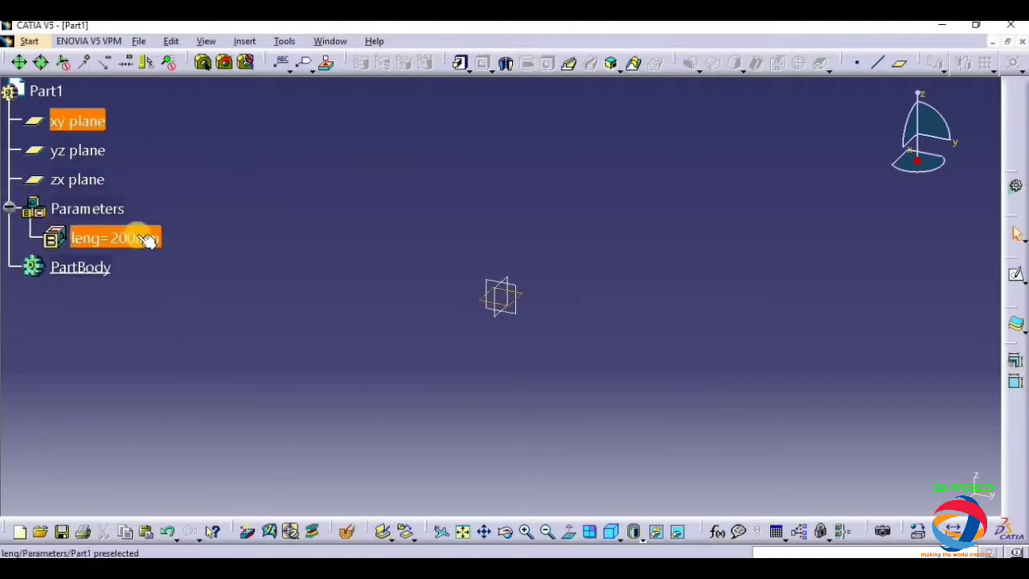
click(1014, 274)
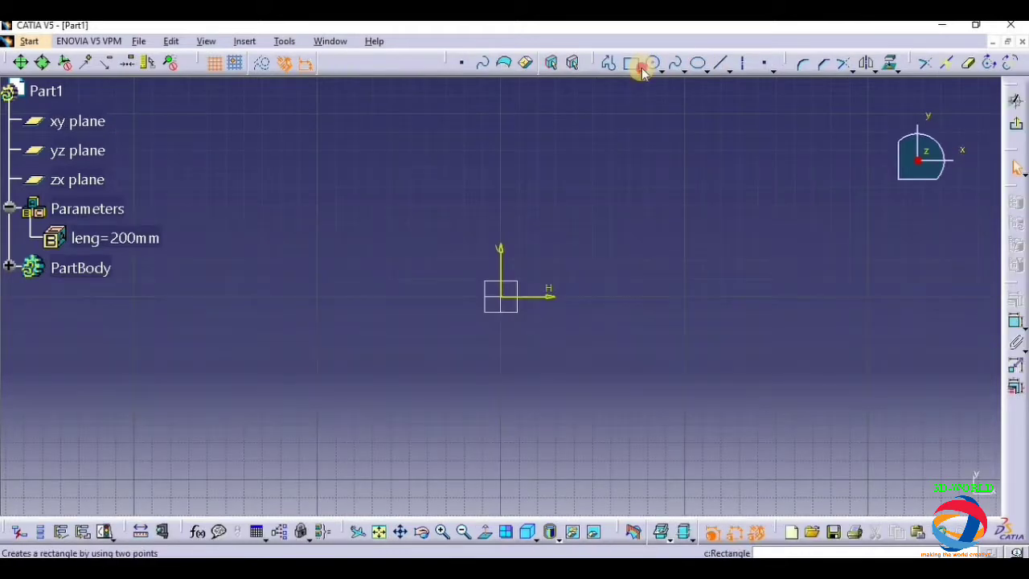
- Draw a centered rectangle around the sketch origin
click(648, 64)
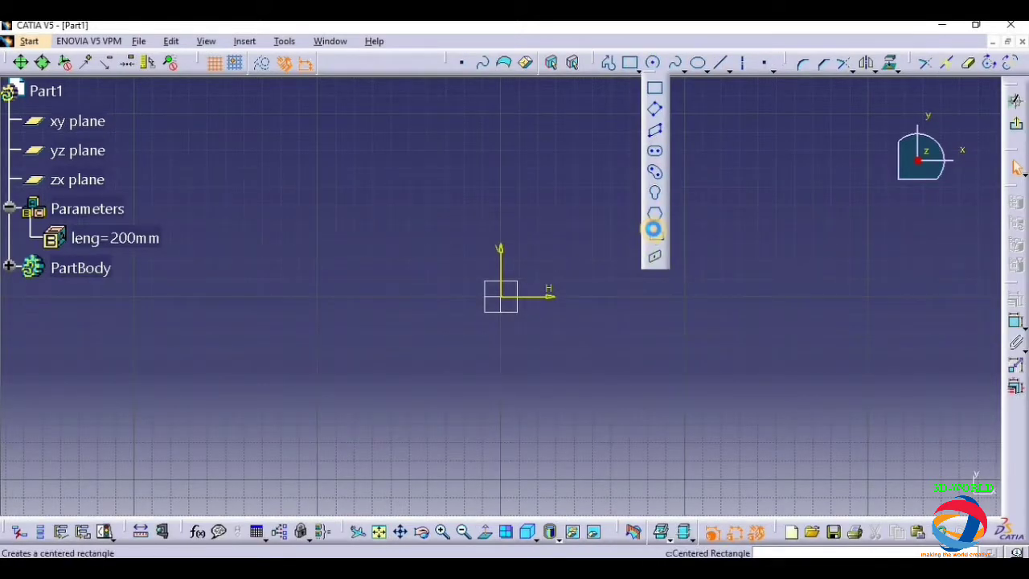
click(652, 229)
click(500, 295)
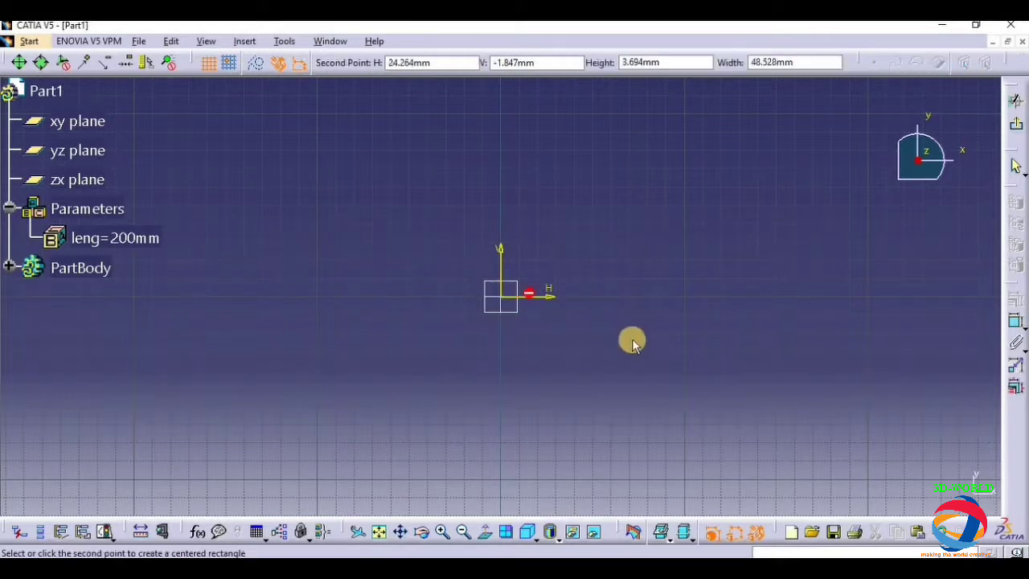
click(626, 405)
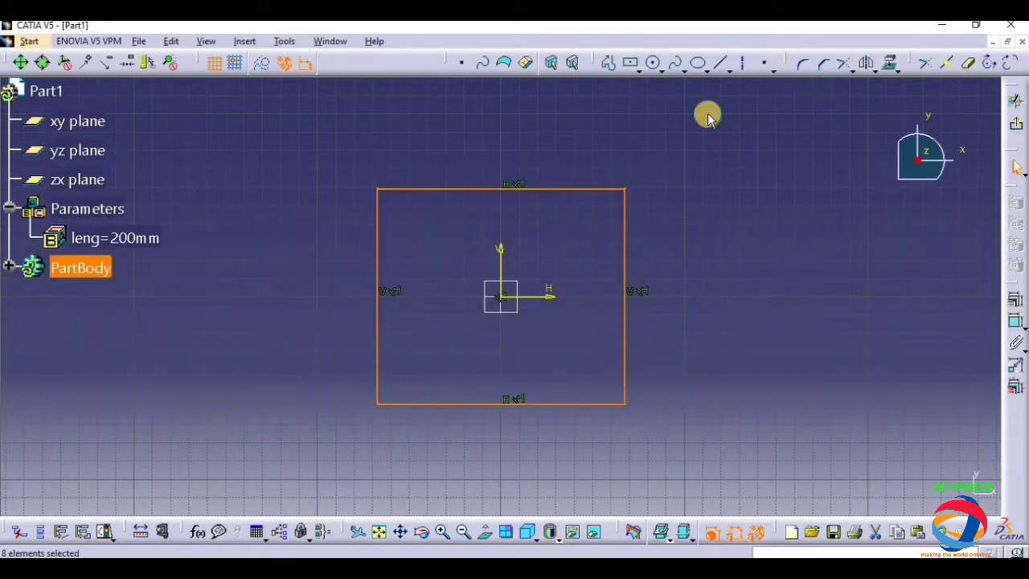
- Dimension the rectangle's height (117.782) on the right edge and its width along the bottom edge
click(1015, 322)
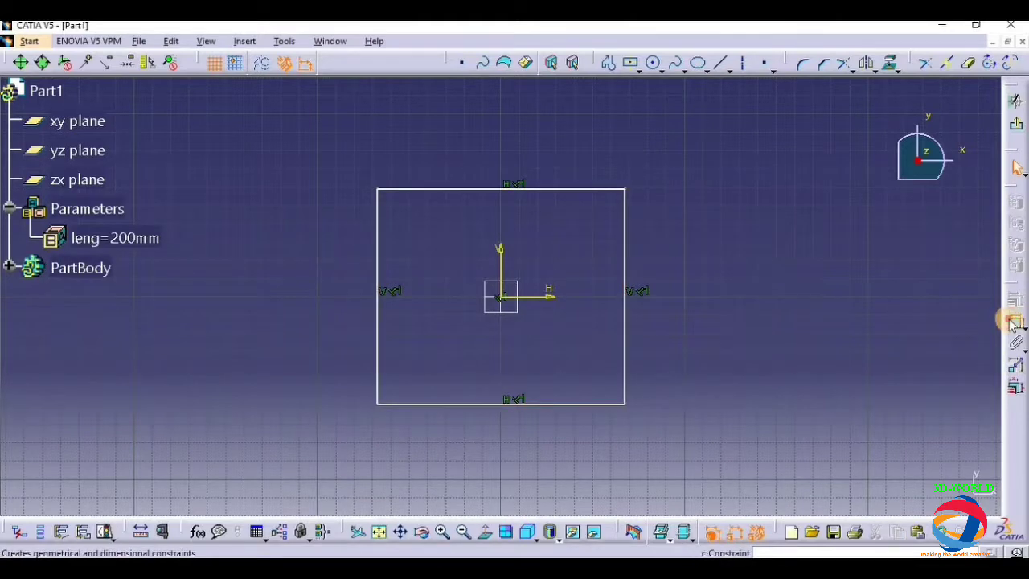
click(625, 331)
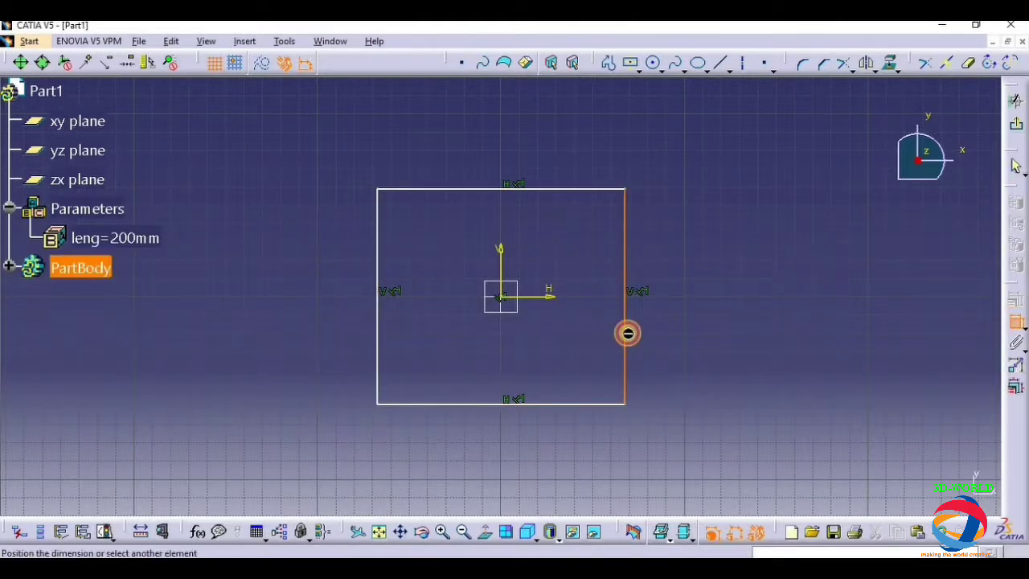
click(730, 338)
click(1015, 322)
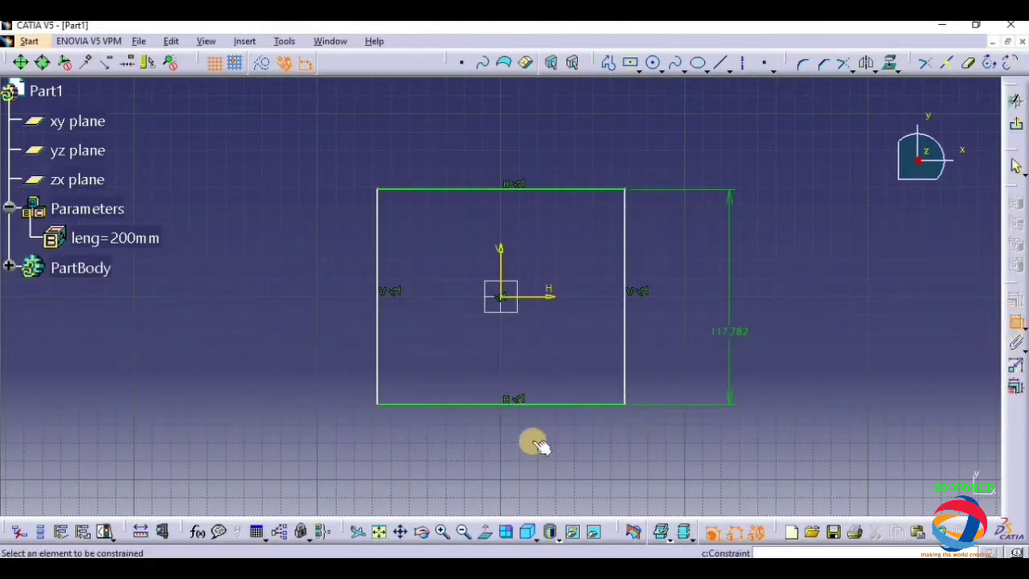
click(541, 404)
click(535, 473)
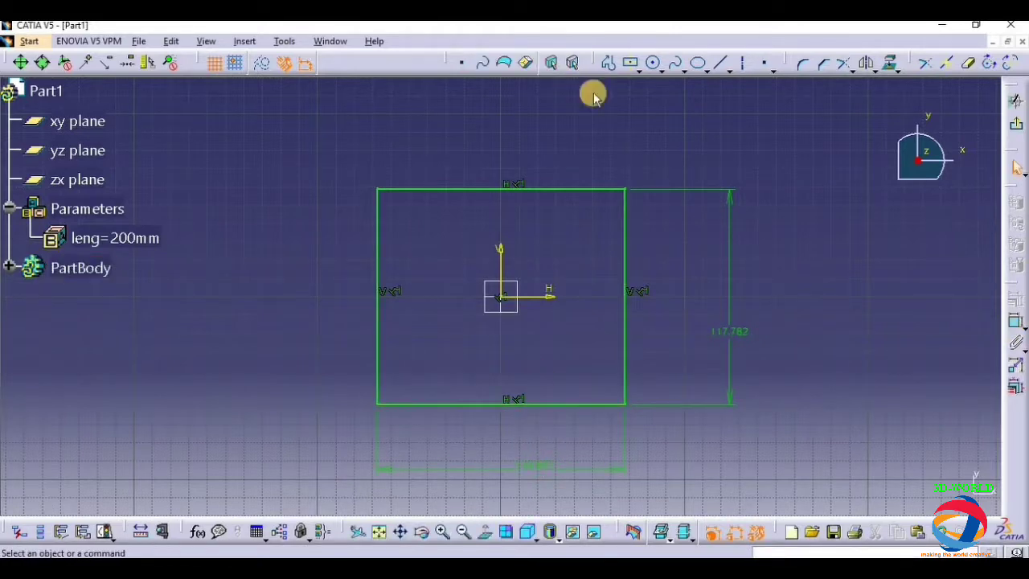
- Draw a hole circle centred on the sketch origin
click(653, 63)
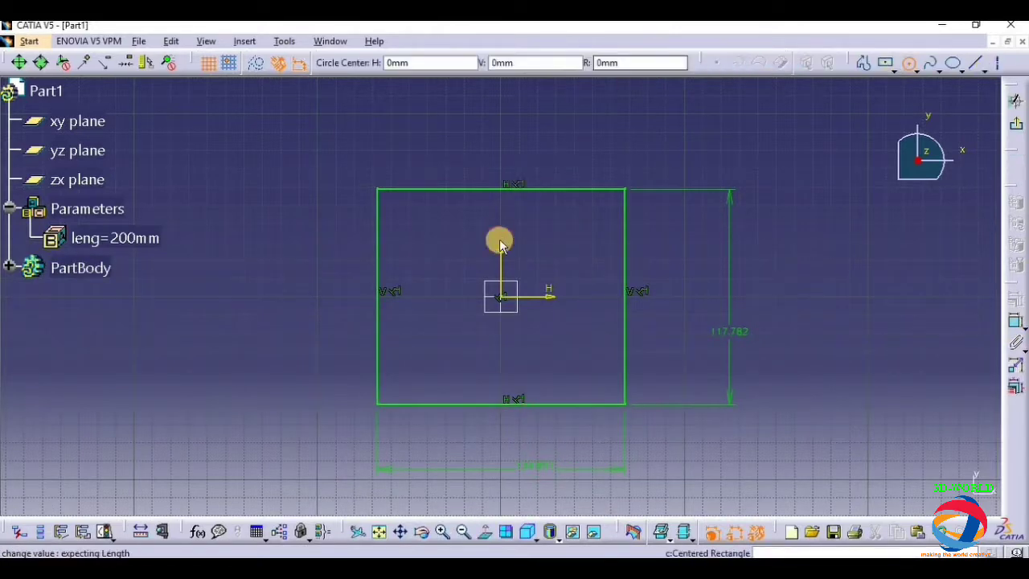
click(505, 301)
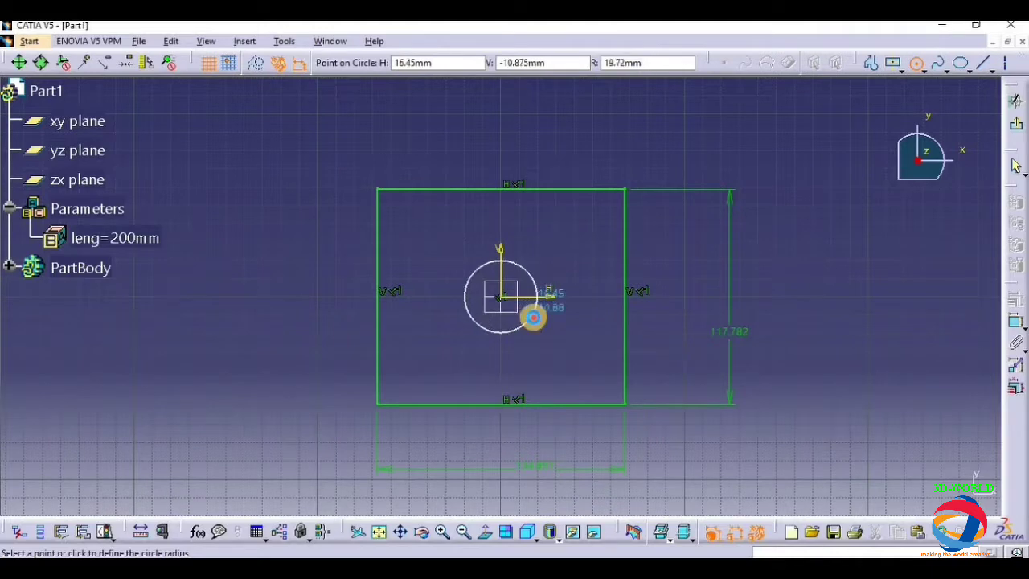
click(533, 316)
click(840, 361)
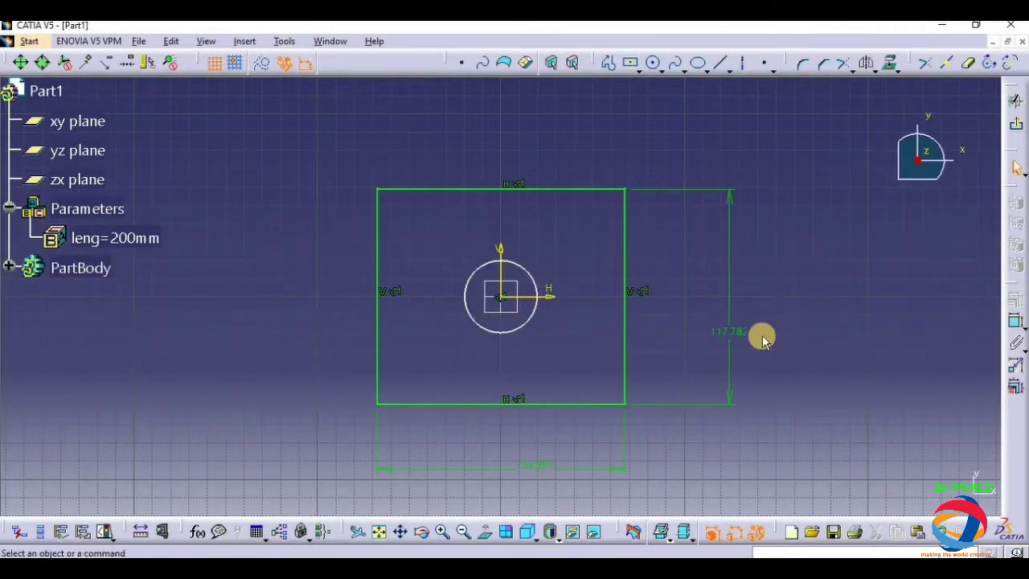
right_click(735, 333)
mouse_move(757, 324)
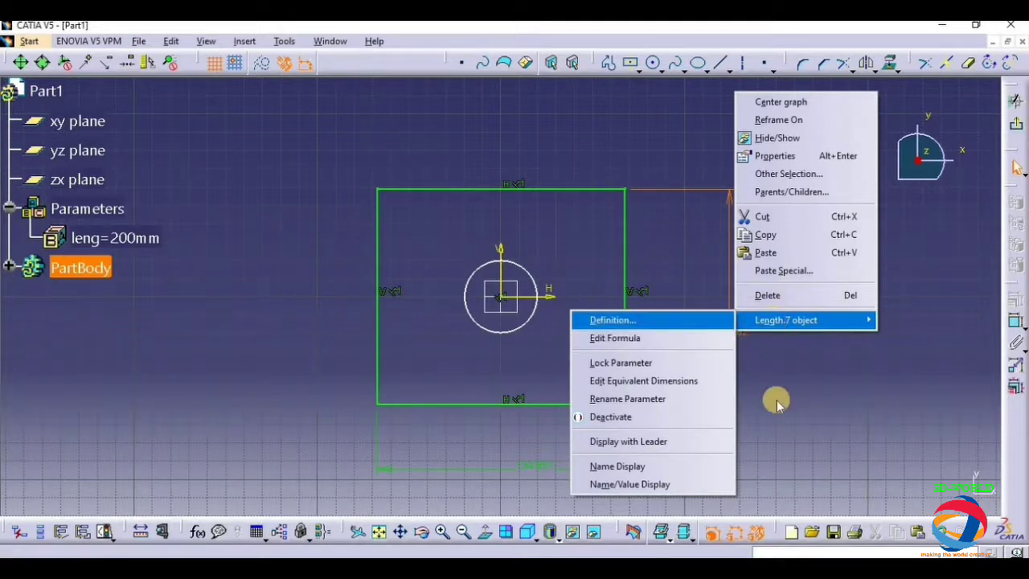
click(739, 345)
right_click(737, 336)
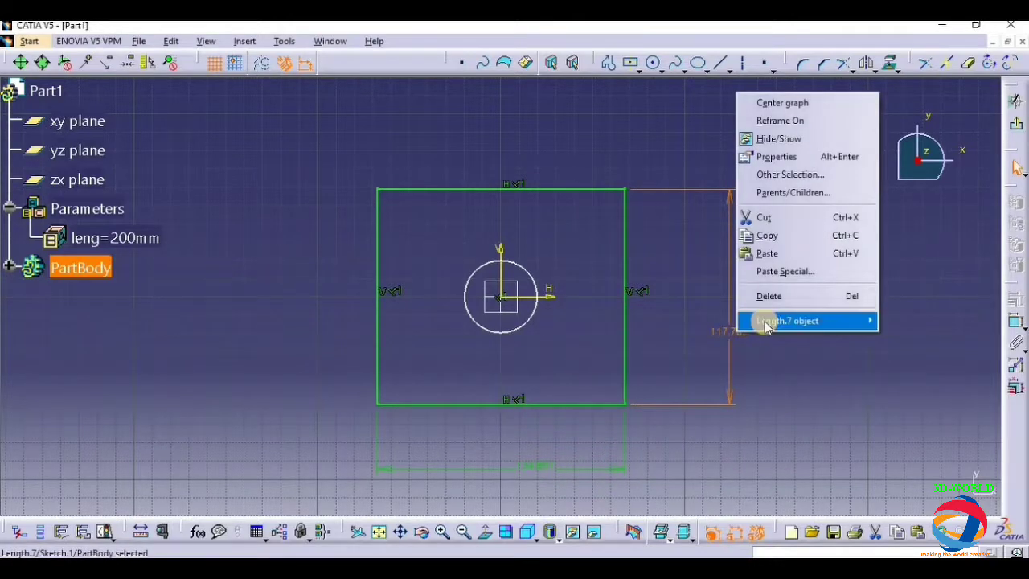
mouse_move(764, 321)
click(580, 157)
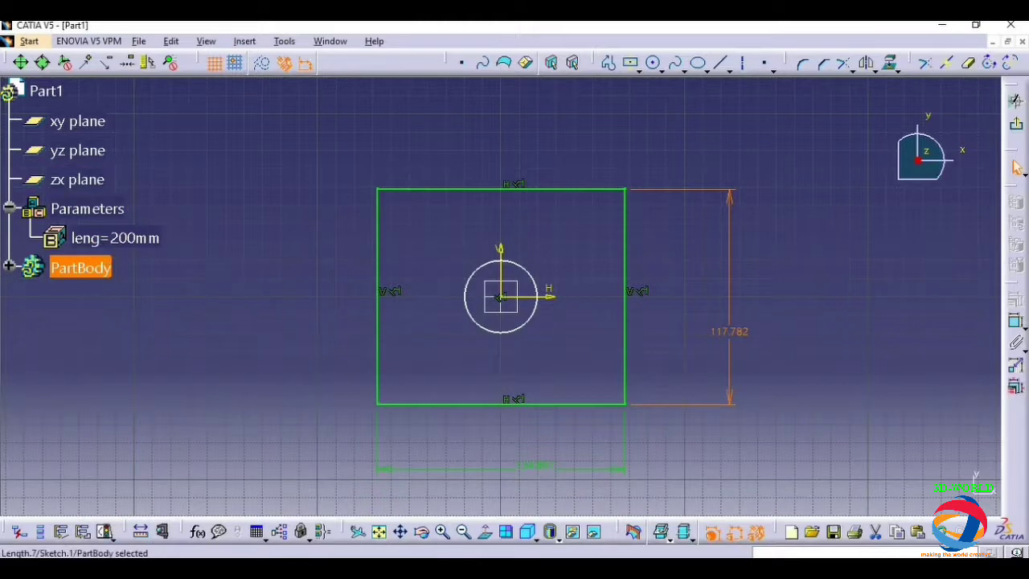
click(285, 42)
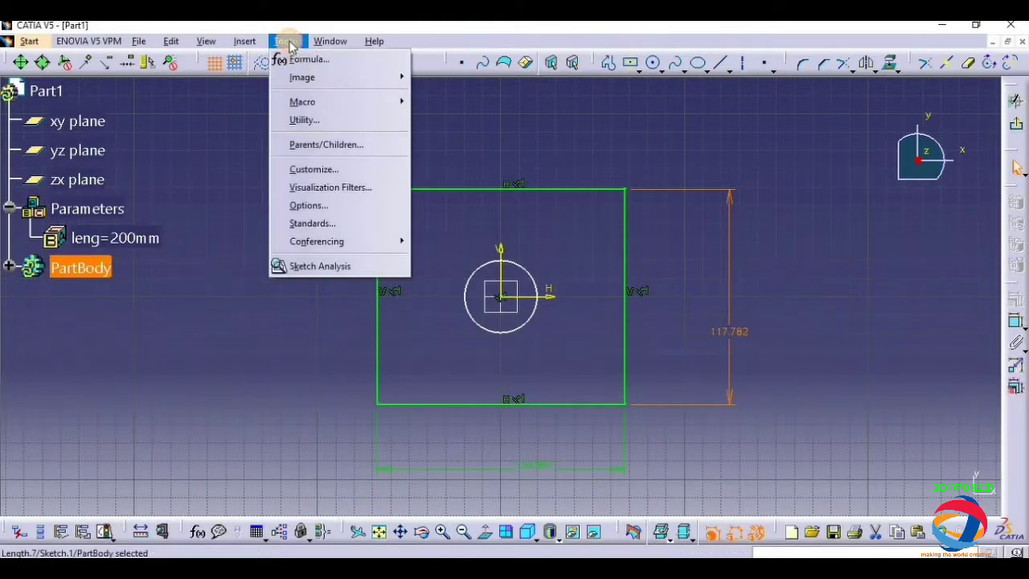
- In Options, list tree parameters with value and formula and review Part Infrastructure display settings
click(319, 207)
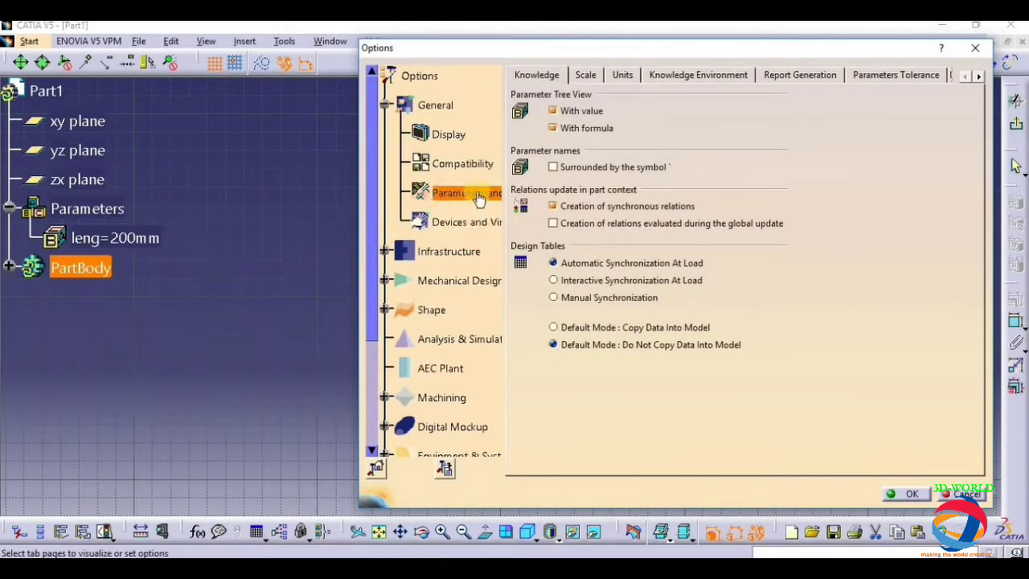
click(593, 110)
click(577, 128)
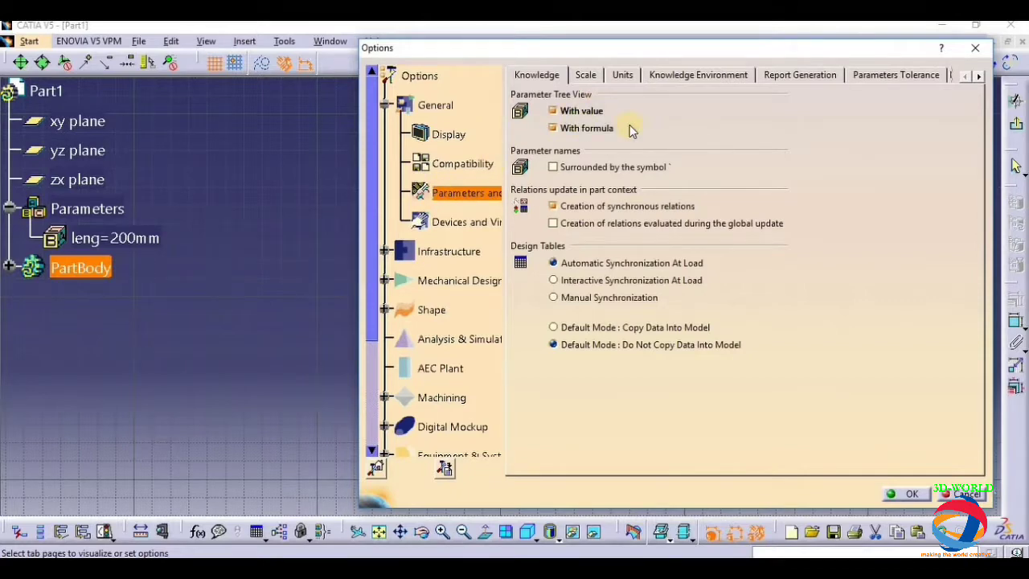
click(384, 253)
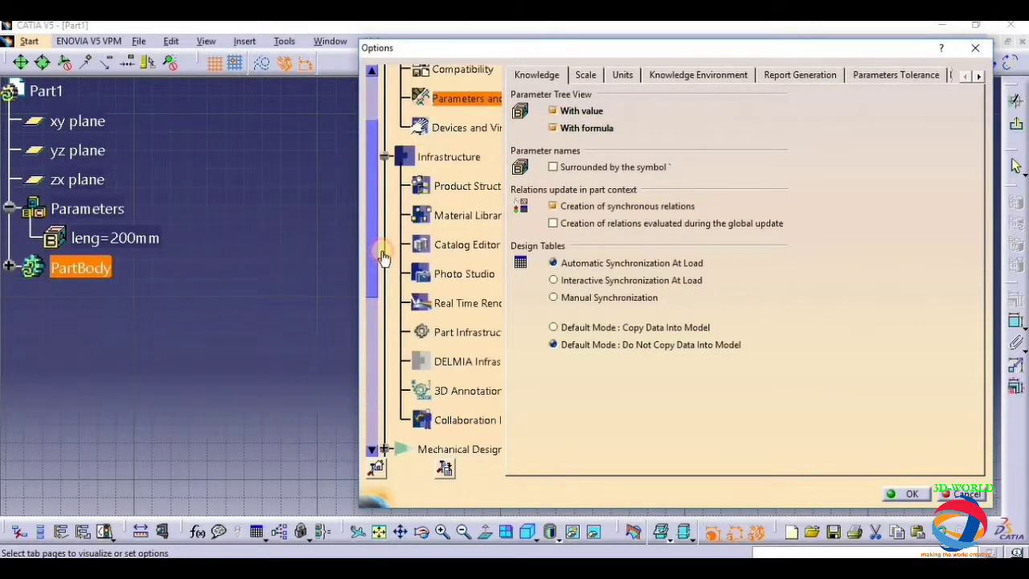
click(468, 335)
click(567, 75)
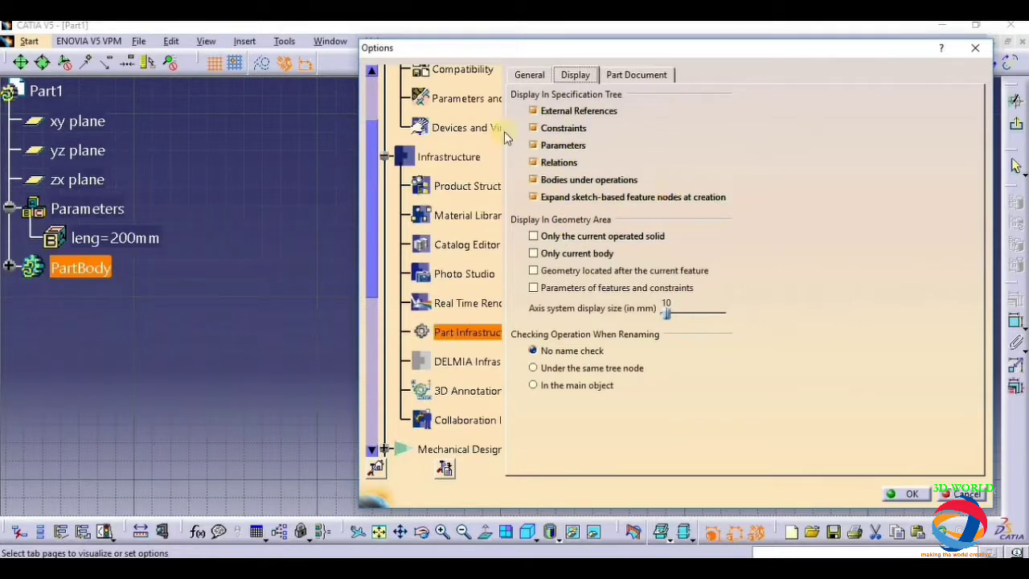
drag(368, 172, 369, 125)
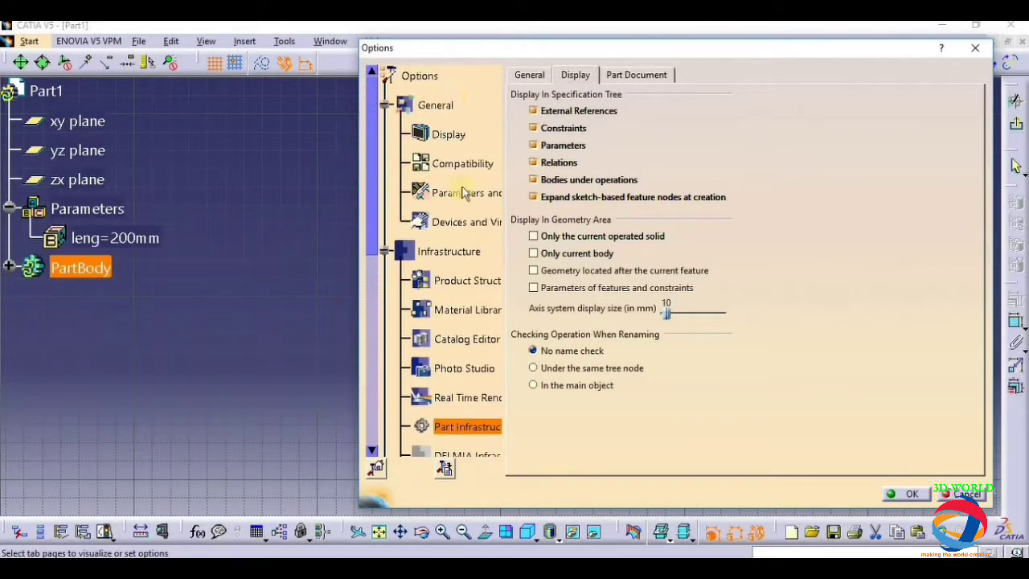
click(463, 193)
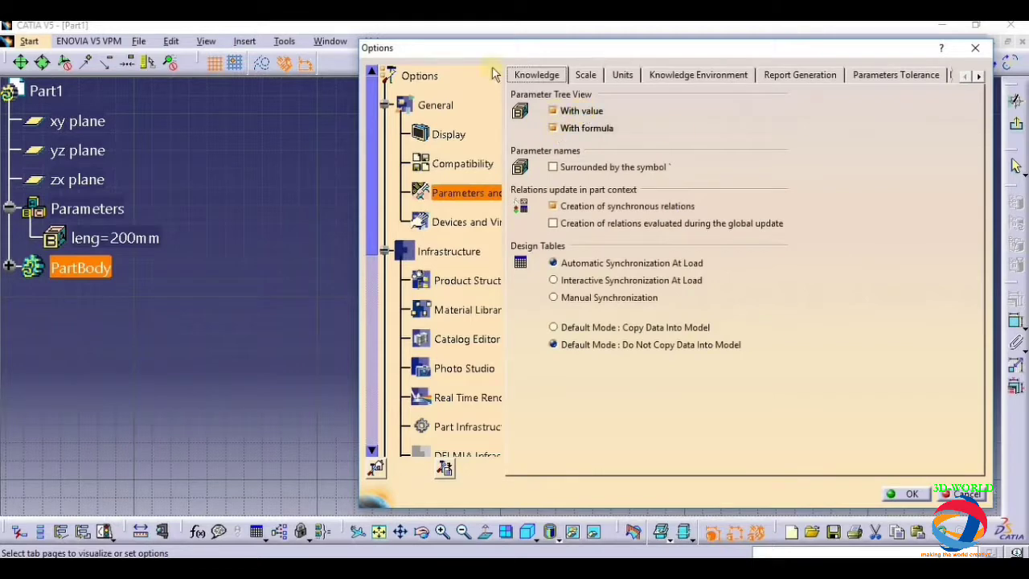
- Close Options and drive the vertical dimension with the formula leng, so it reads 200
click(905, 493)
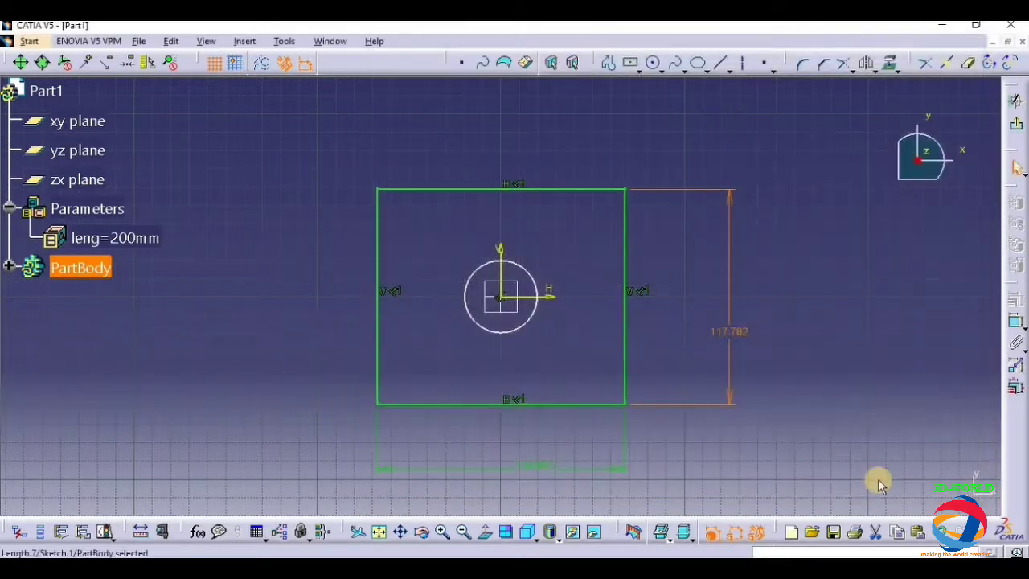
right_click(729, 334)
mouse_move(751, 318)
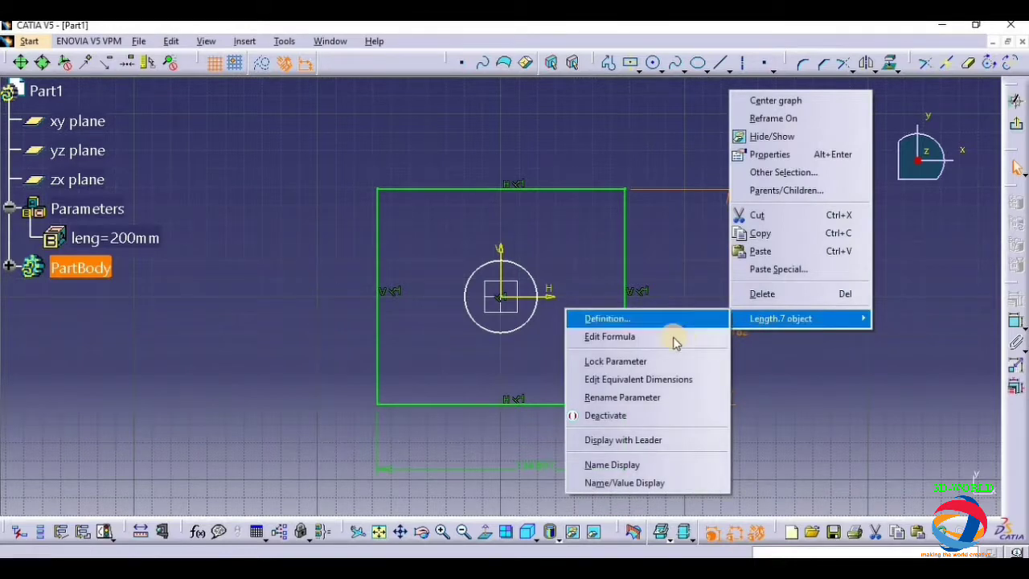
click(674, 340)
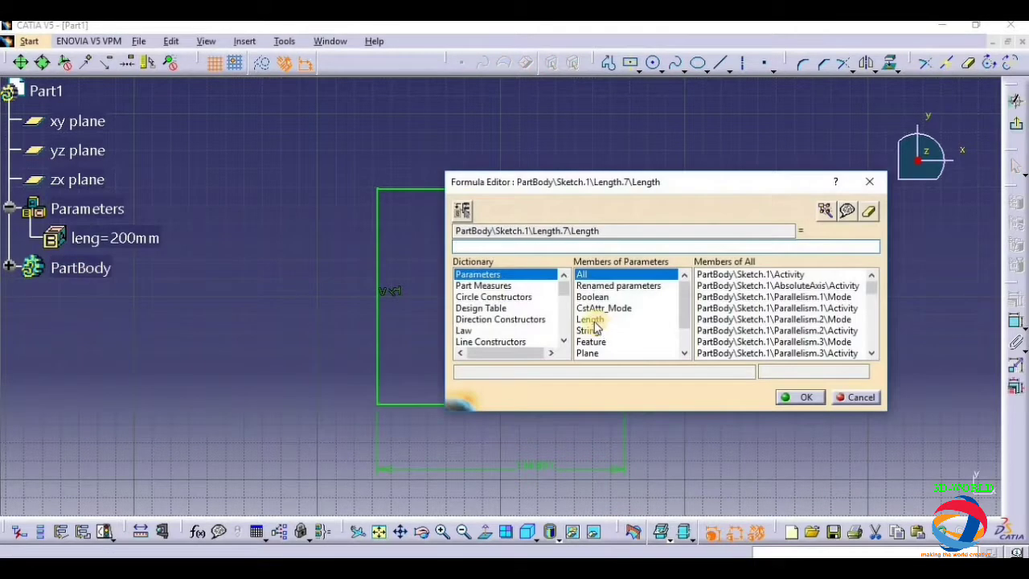
click(591, 320)
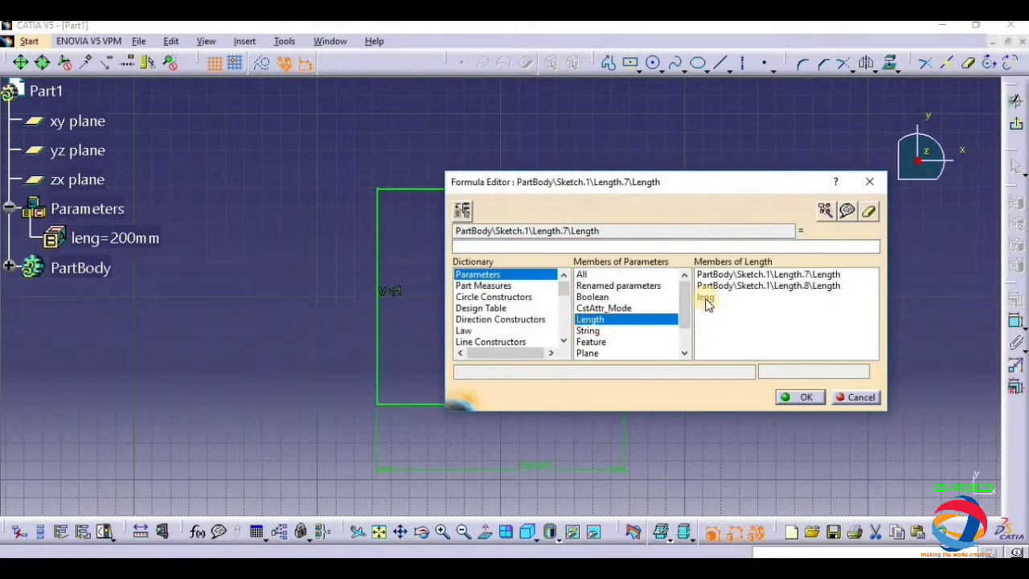
double_click(705, 299)
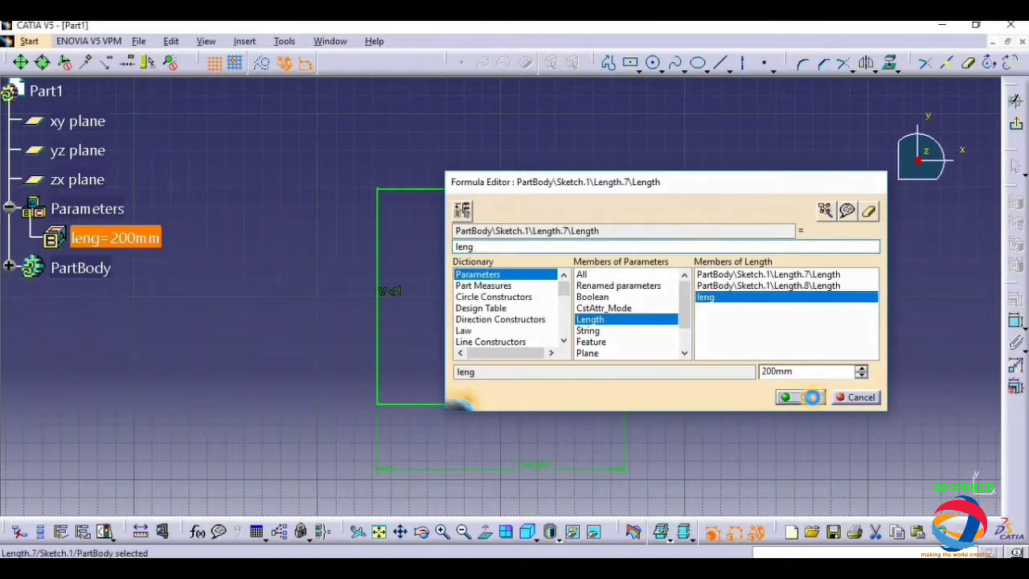
click(811, 397)
mouse_move(819, 307)
middle_down()
mouse_move(689, 380)
mouse_move(571, 469)
middle_up()
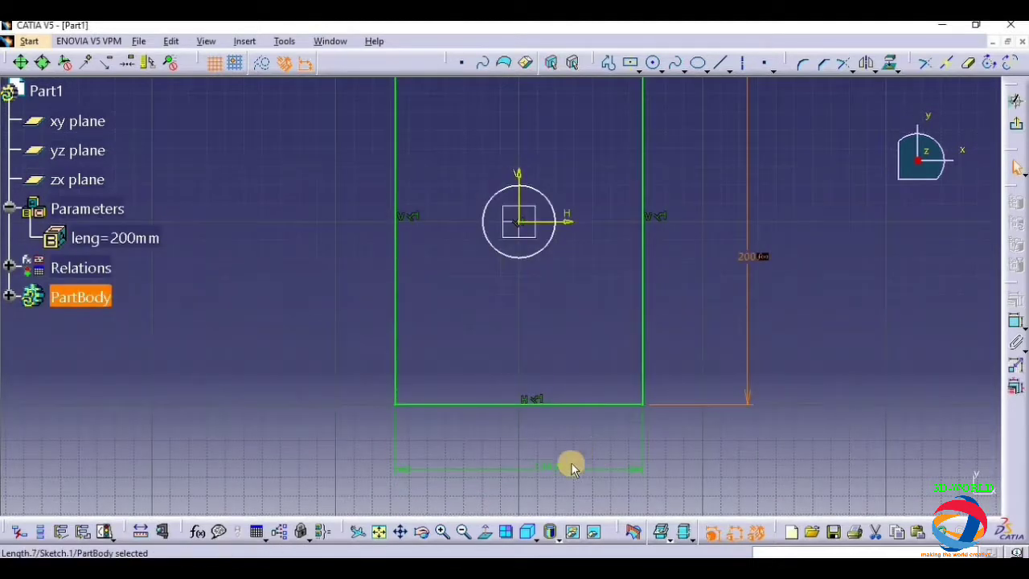
- Give the width dimension the formula leng/2, making the rectangle half as wide as tall
right_click(558, 464)
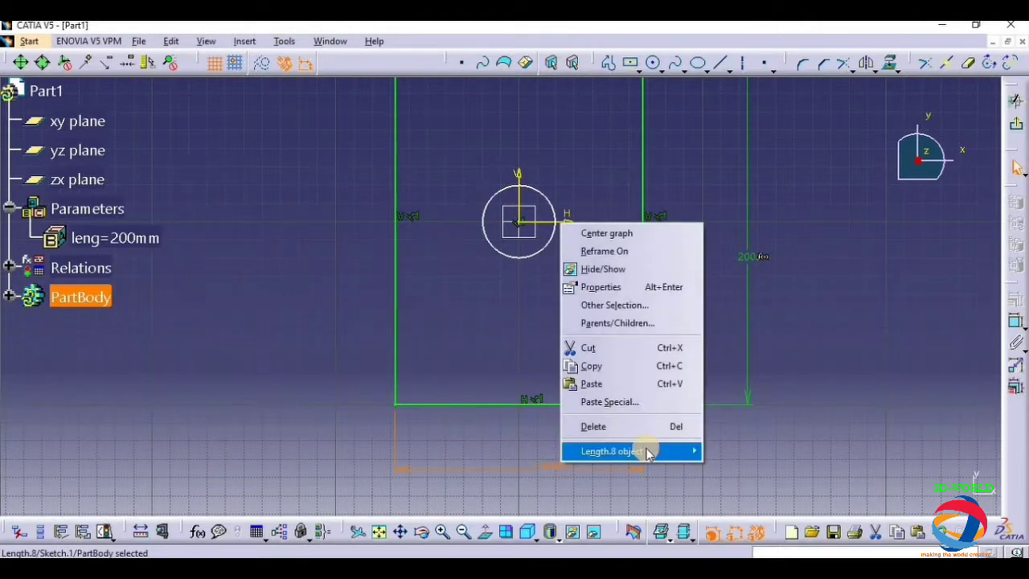
mouse_move(648, 453)
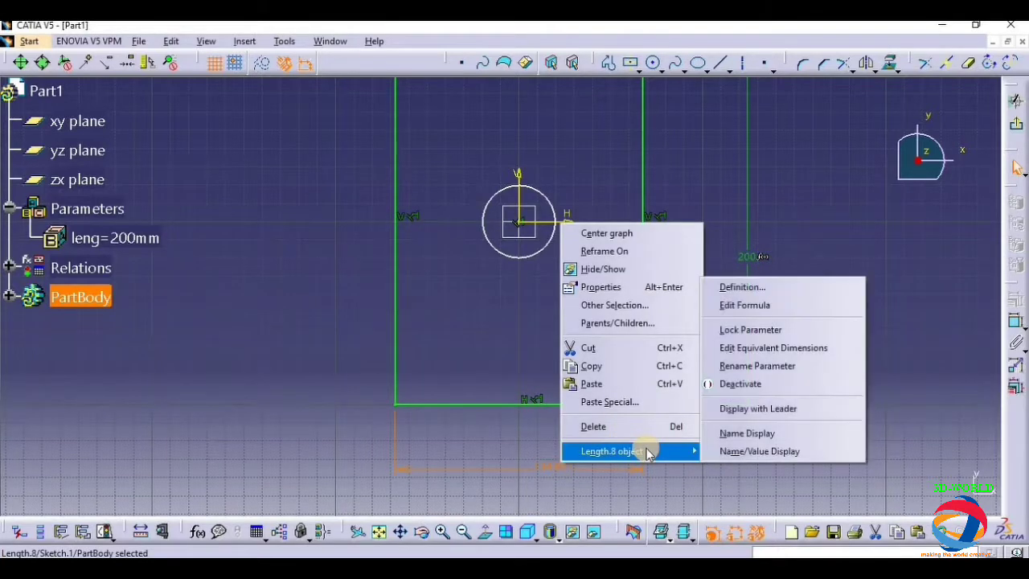
click(736, 305)
click(591, 319)
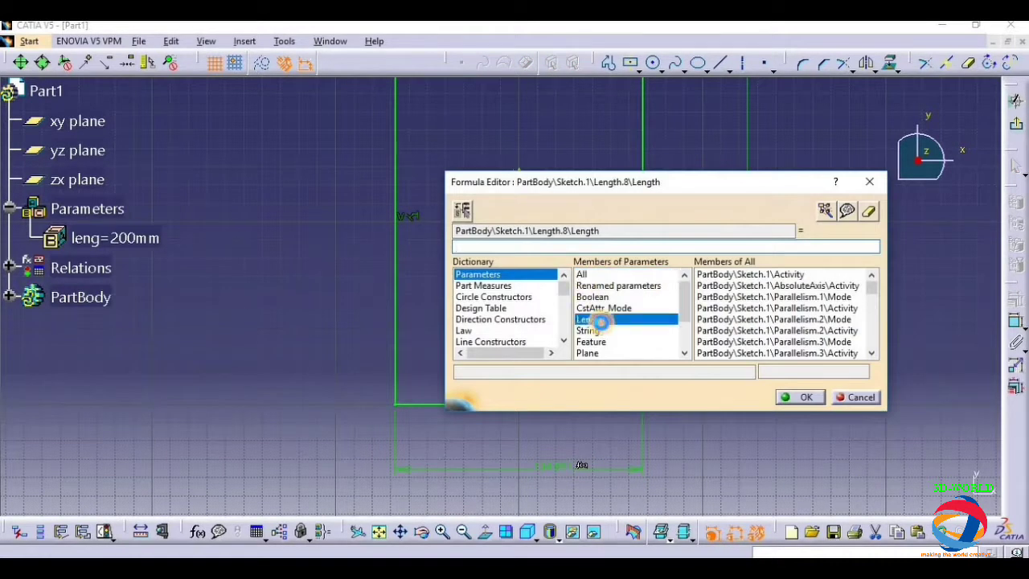
click(712, 297)
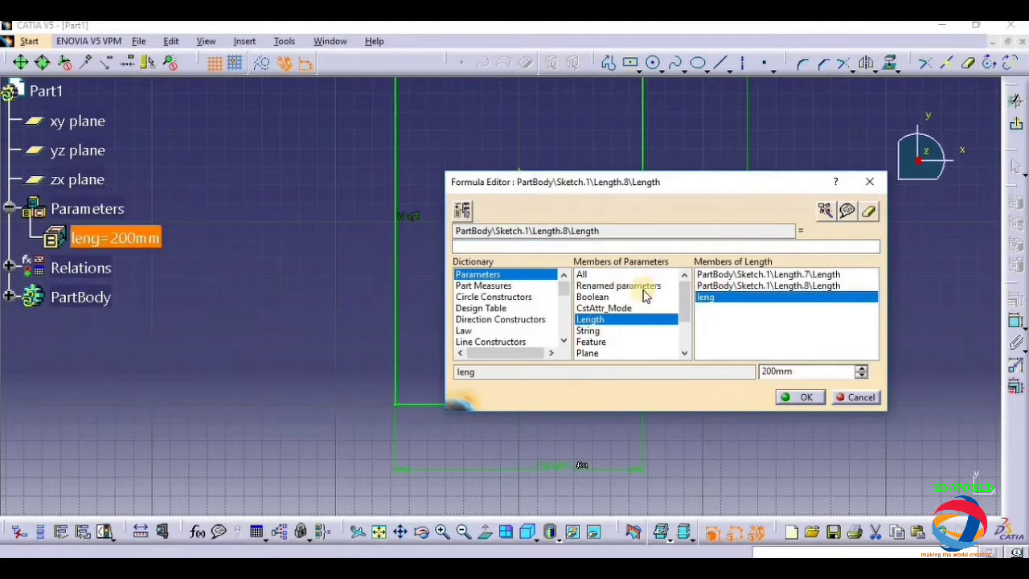
double_click(719, 297)
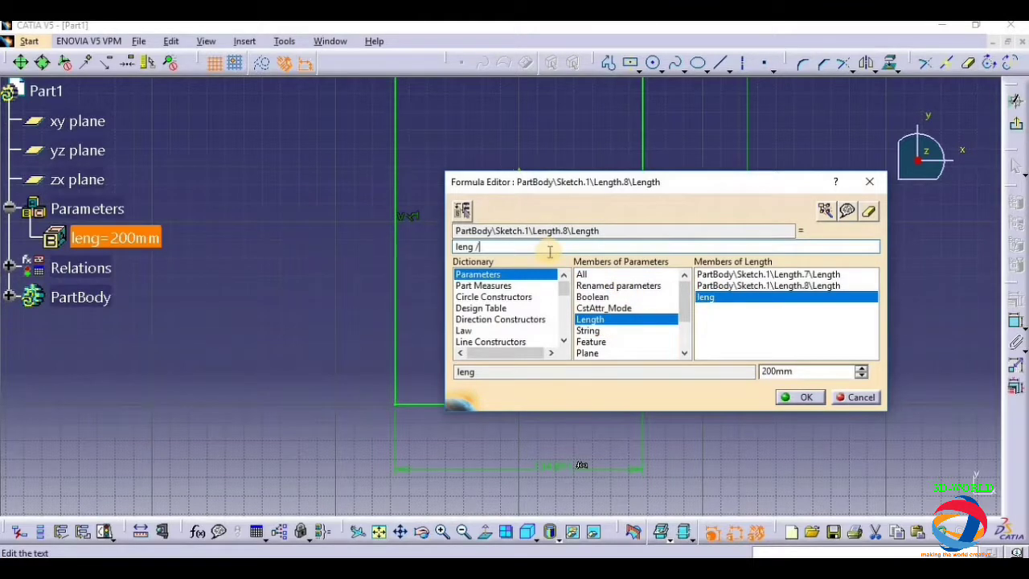
click(810, 397)
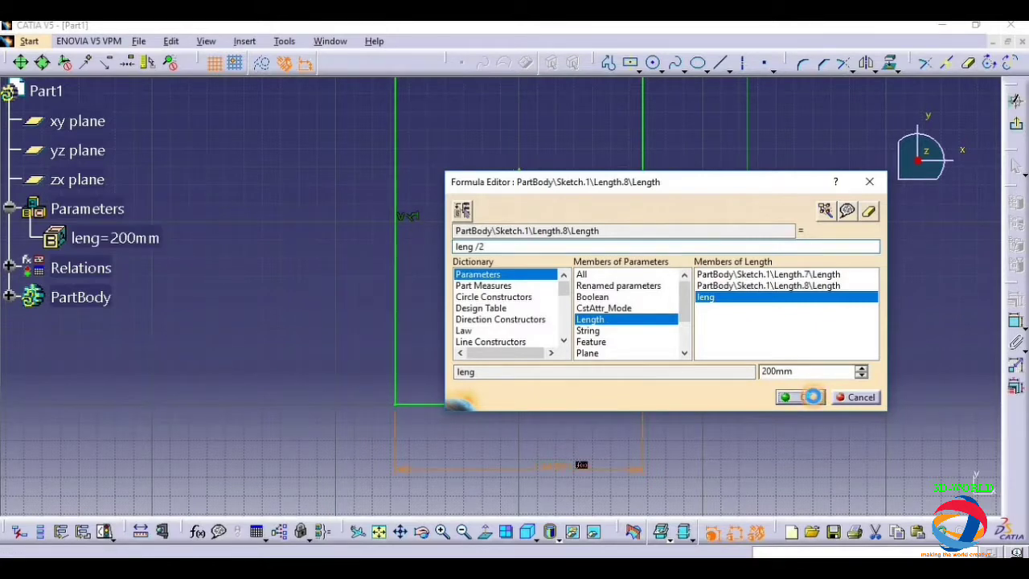
mouse_move(810, 395)
middle_down()
mouse_move(804, 504)
mouse_move(811, 390)
mouse_move(826, 363)
middle_up()
click(541, 291)
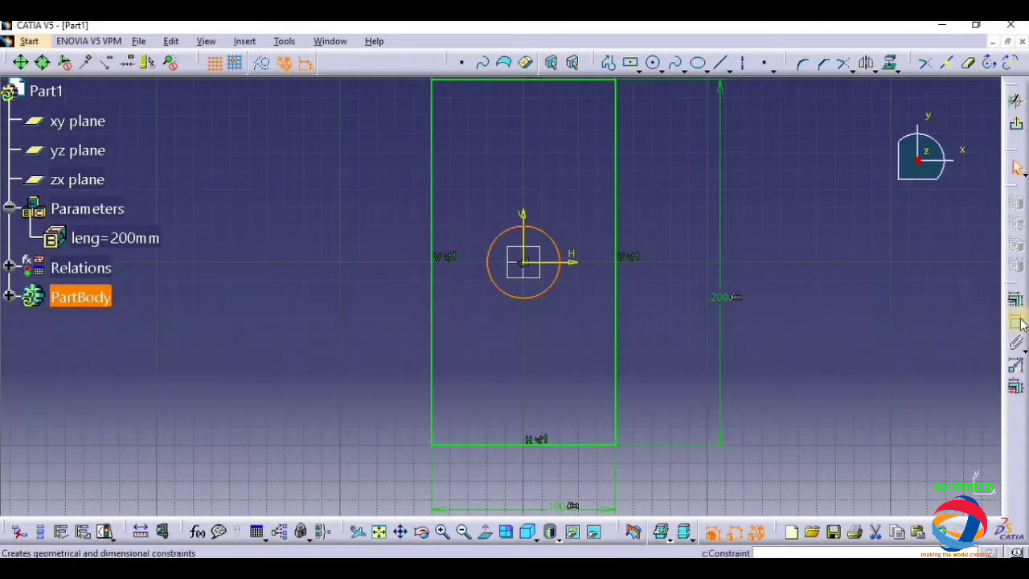
- Dimension the hole circle, set its radius formula to leng/6 (diameter 66.667), and exit the sketch
click(1015, 321)
click(574, 309)
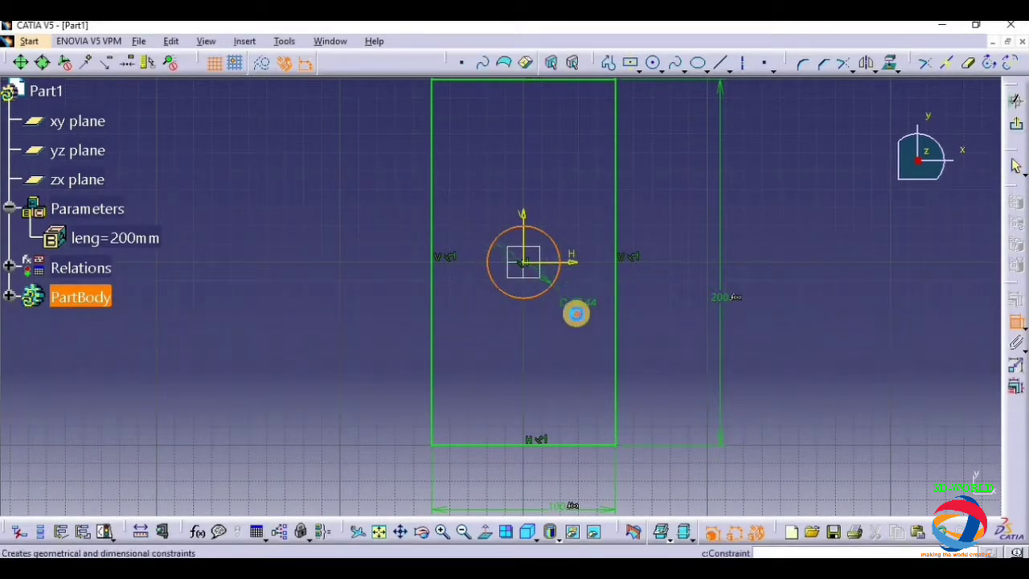
right_click(576, 310)
mouse_move(649, 531)
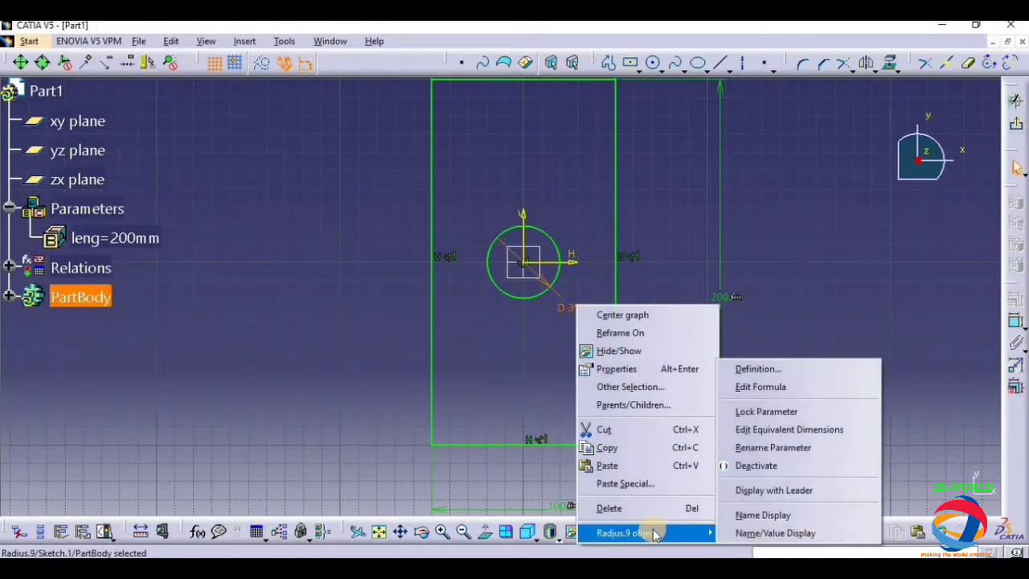
mouse_move(695, 534)
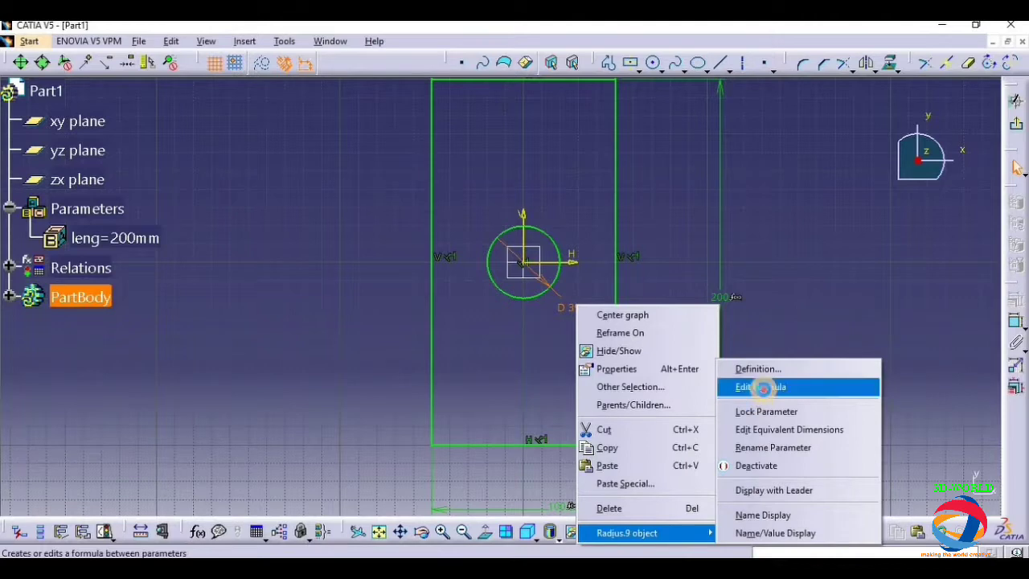
click(771, 387)
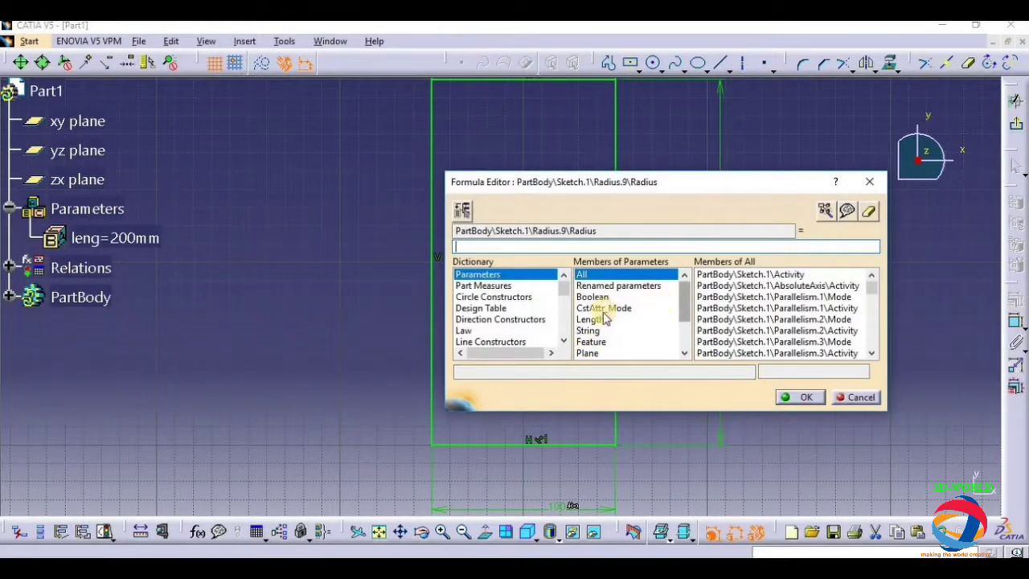
click(594, 319)
click(706, 309)
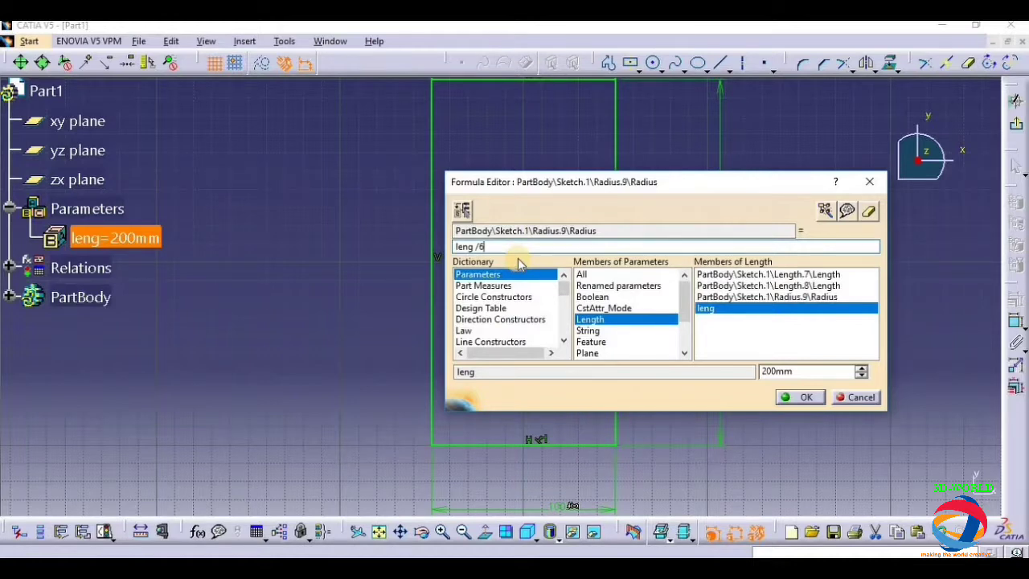
click(797, 399)
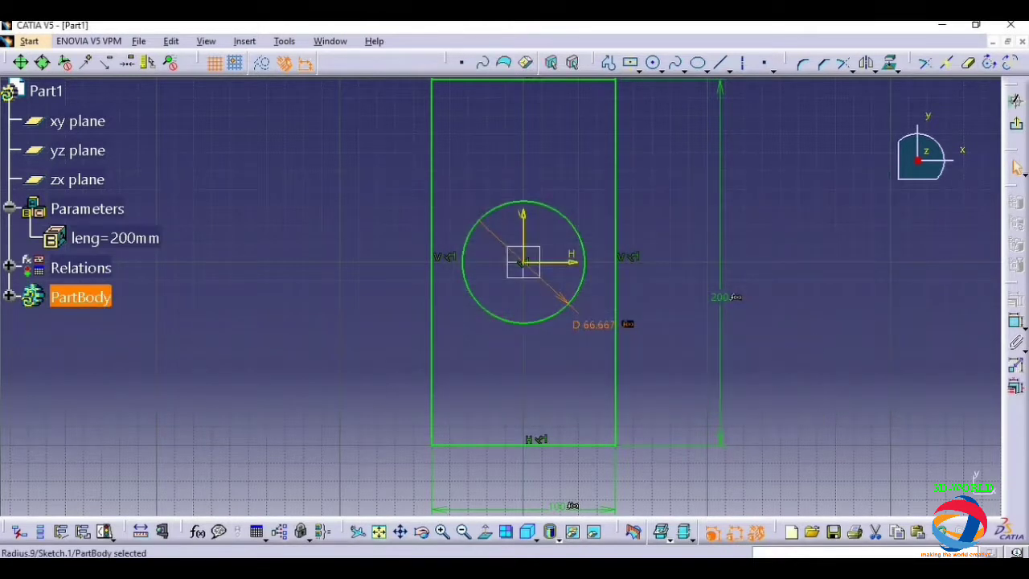
click(1016, 124)
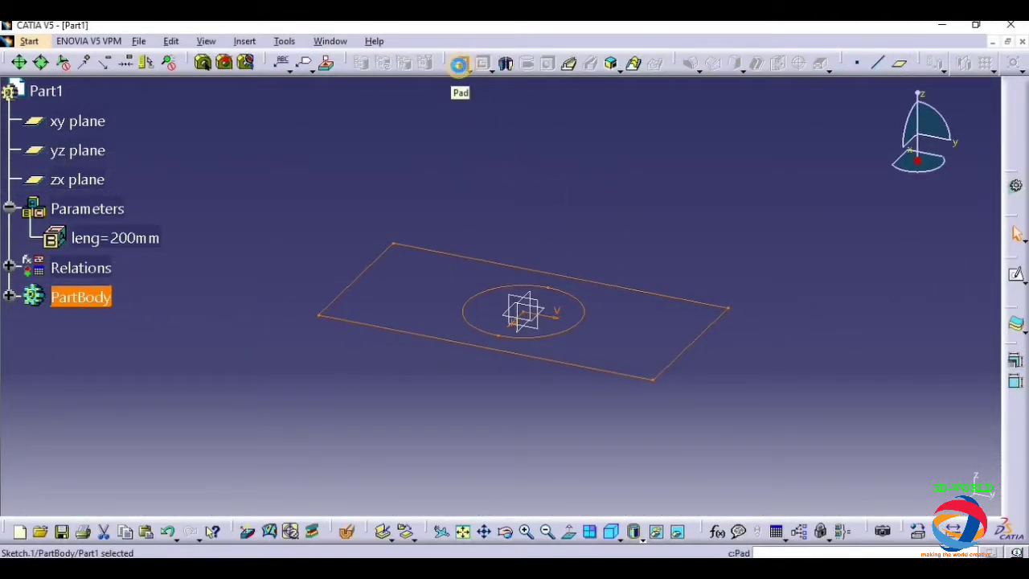
- Pad Sketch.1 to 20mm thick as Pad.1 and rotate the view to inspect the plate
click(458, 64)
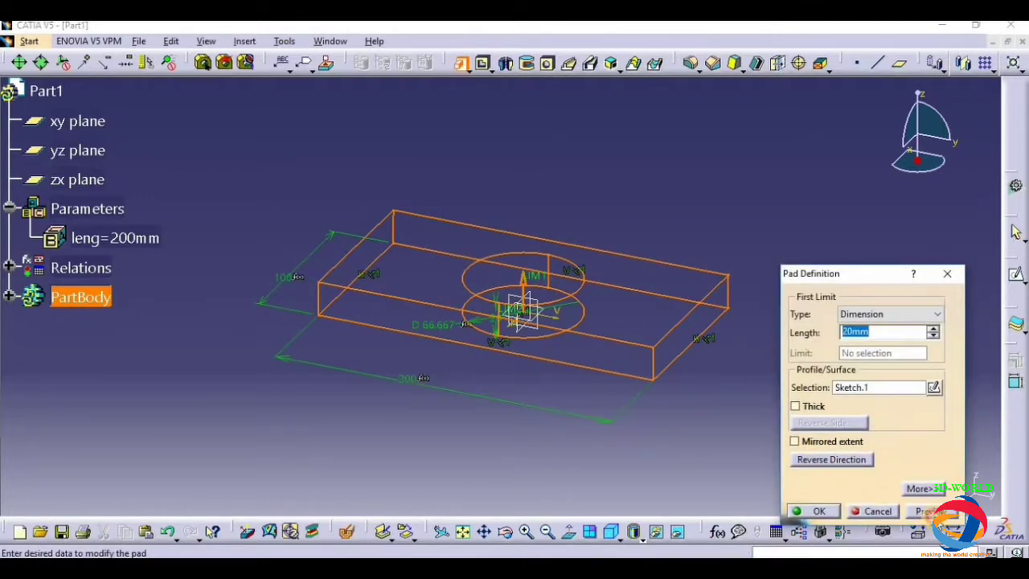
click(816, 511)
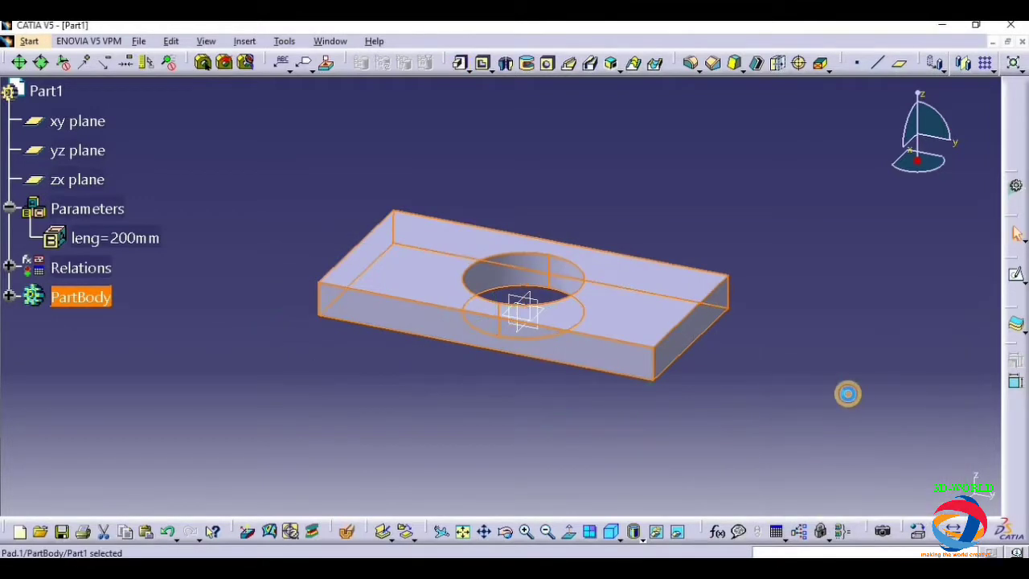
middle_drag(438, 420, 60, 221)
- Set the leng parameter to 250mm, then to 400mm
double_click(115, 237)
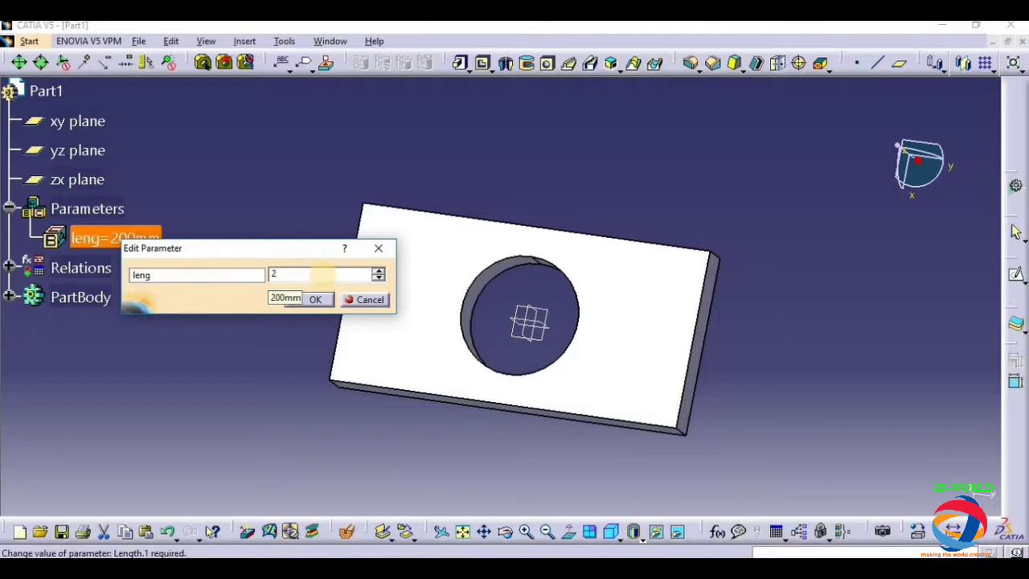
text(250)
click(315, 299)
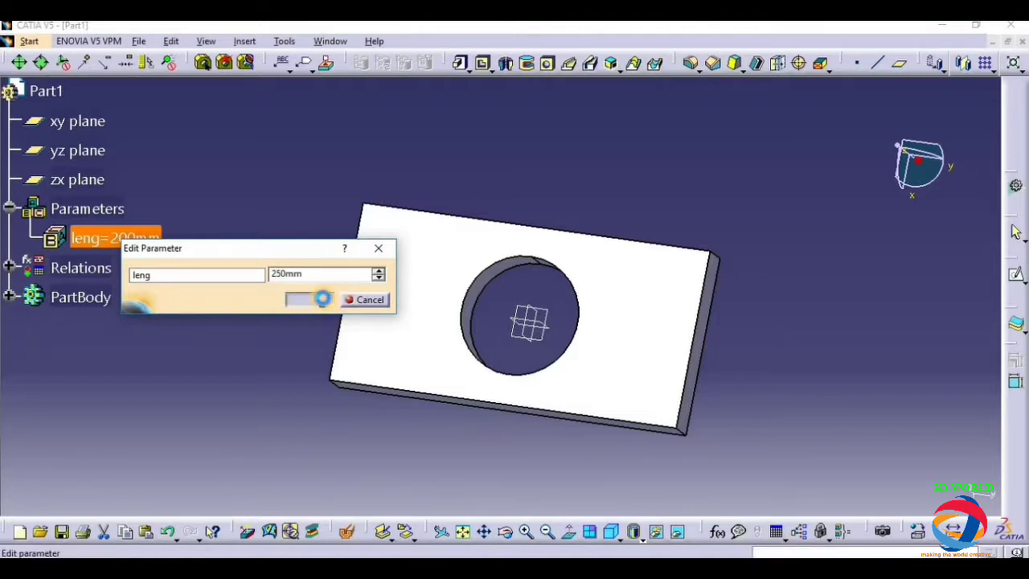
double_click(148, 238)
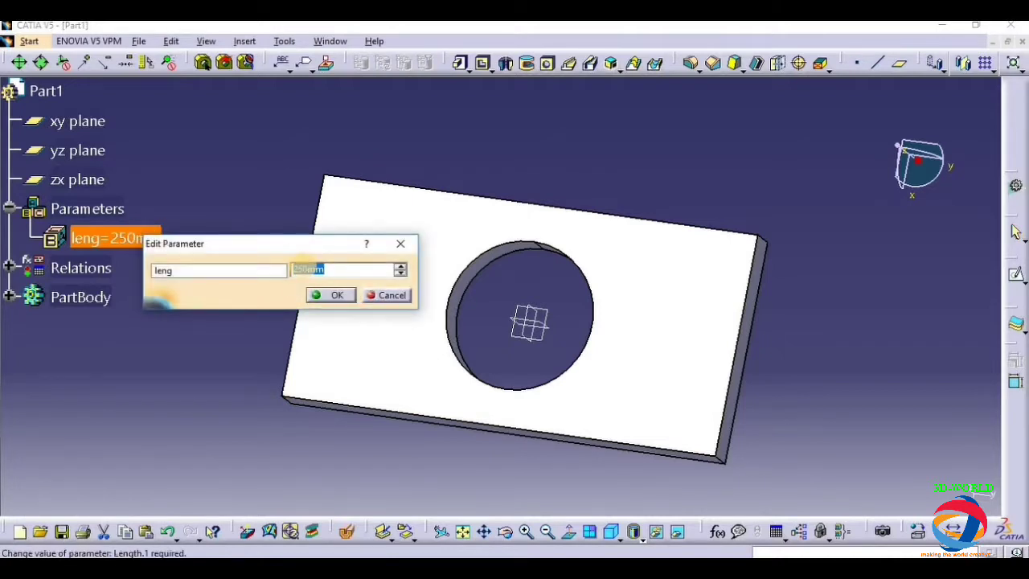
text(400)
click(331, 295)
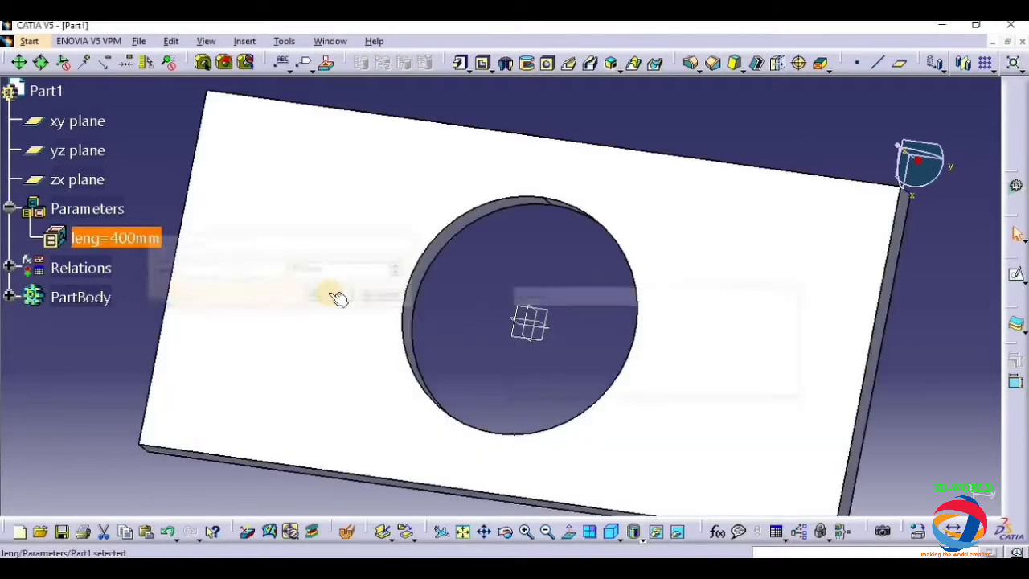
- Tilt the view of the plate and change leng to 100mm
click(506, 533)
drag(420, 420, 602, 230)
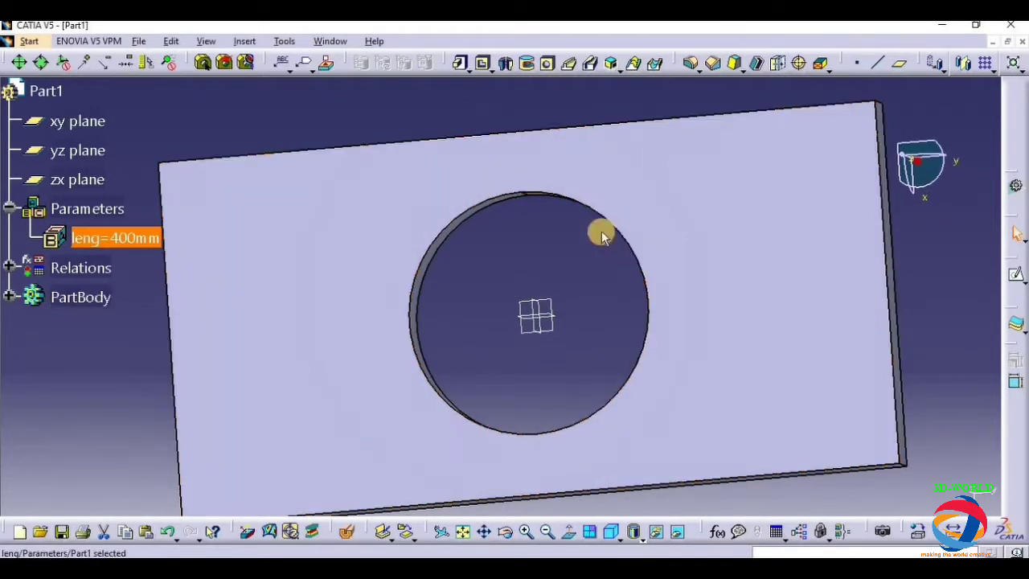
double_click(120, 242)
text(100)
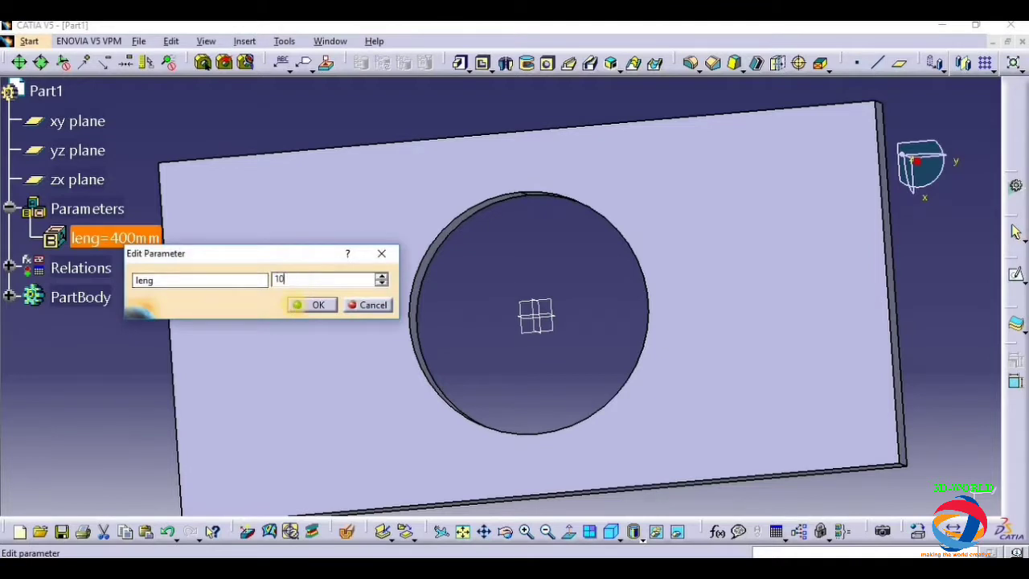
click(315, 304)
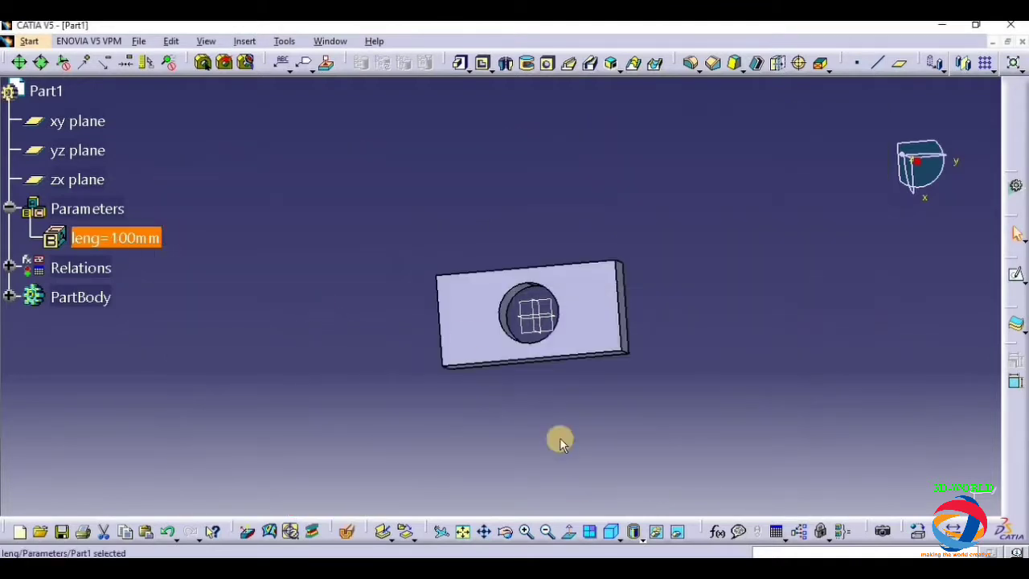
- Set leng to 600mm, view the whole resized plate, and expand Relations
click(504, 531)
drag(490, 381, 555, 402)
double_click(120, 237)
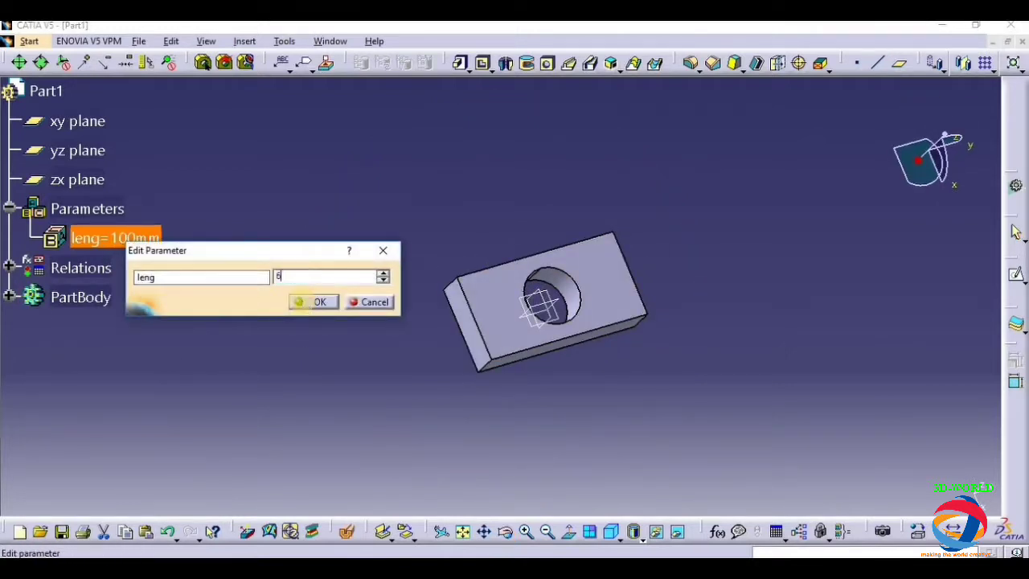
click(299, 306)
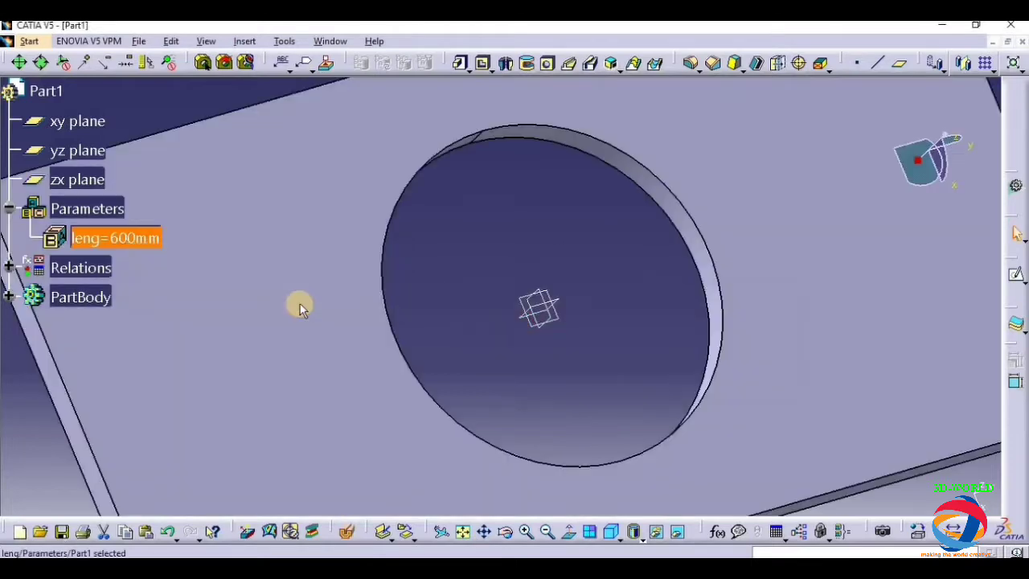
middle_drag(436, 372, 453, 463)
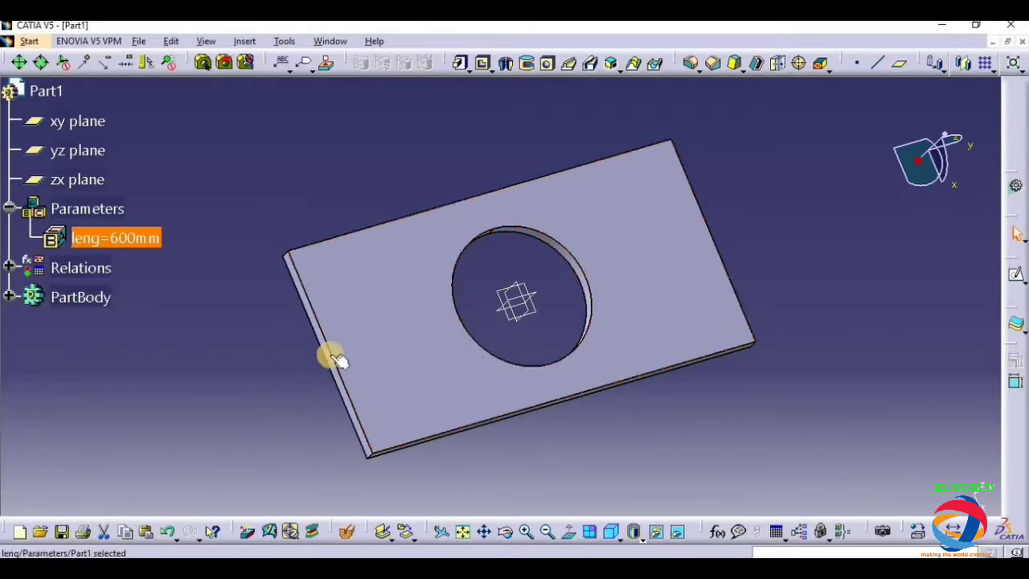
click(8, 268)
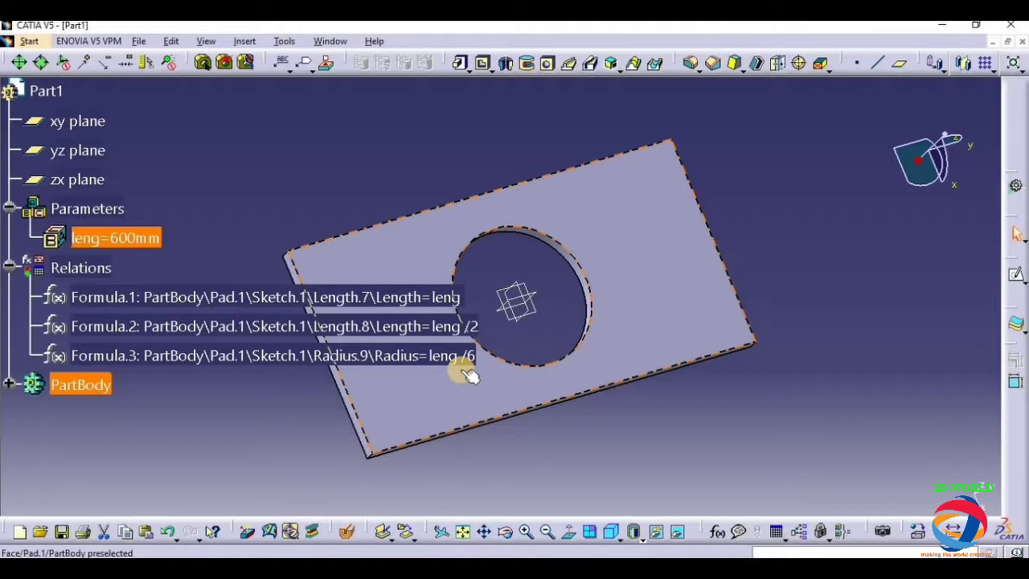
- Change leng from 600mm to 800mm
click(661, 459)
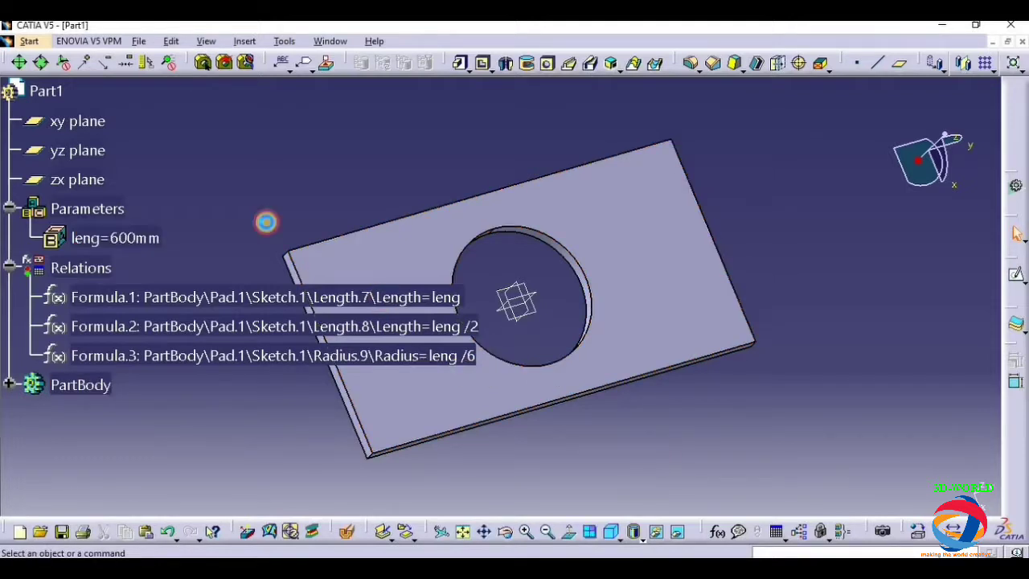
double_click(155, 249)
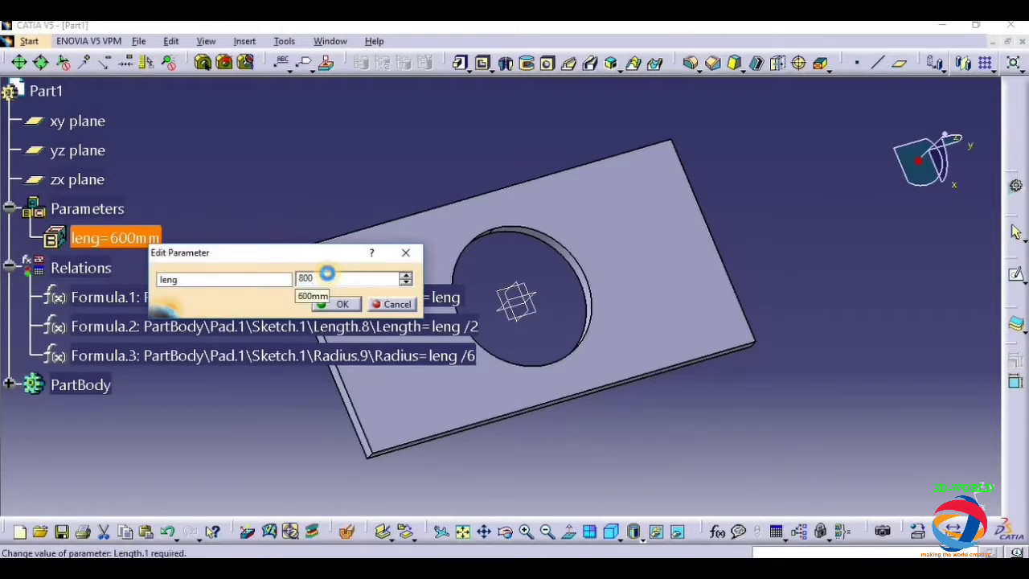
key(Return)
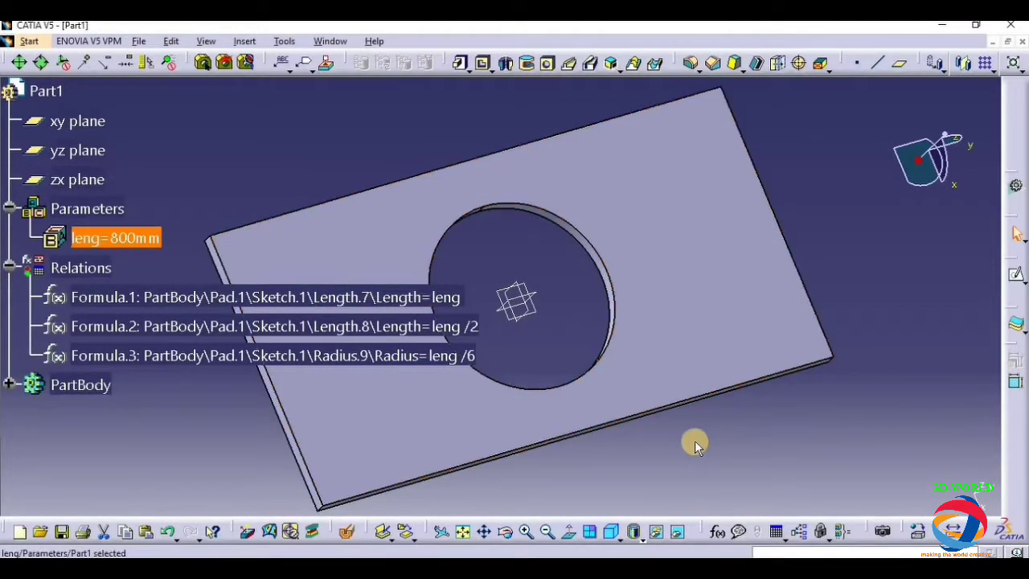